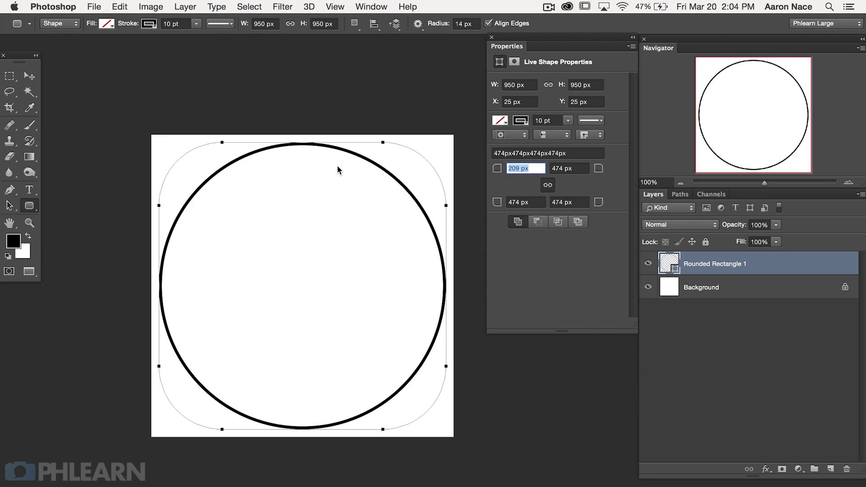
# Try a 205 px corner radius on the rounded rectangle, and set all four corners to 140 px
pyautogui.write('205')
pyautogui.press('Return')
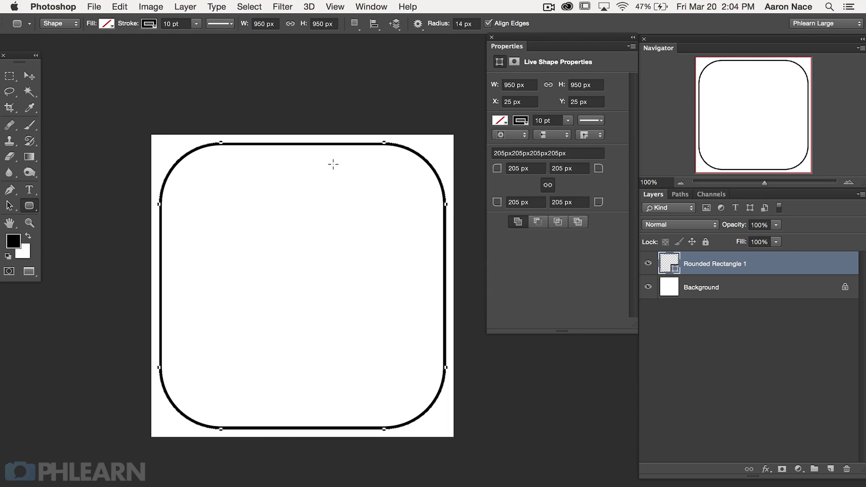
pyautogui.doubleClick(518, 168)
pyautogui.write('140')
pyautogui.press('Return')
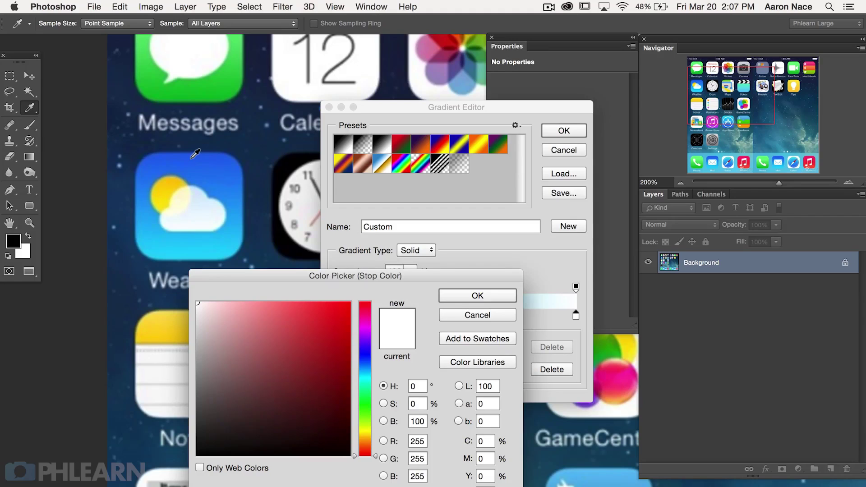
# Sample the blue near the Weather icon's upper edge as the gradient's end colour, and draw the App Background gradient upward across the icon
pyautogui.click(191, 157)
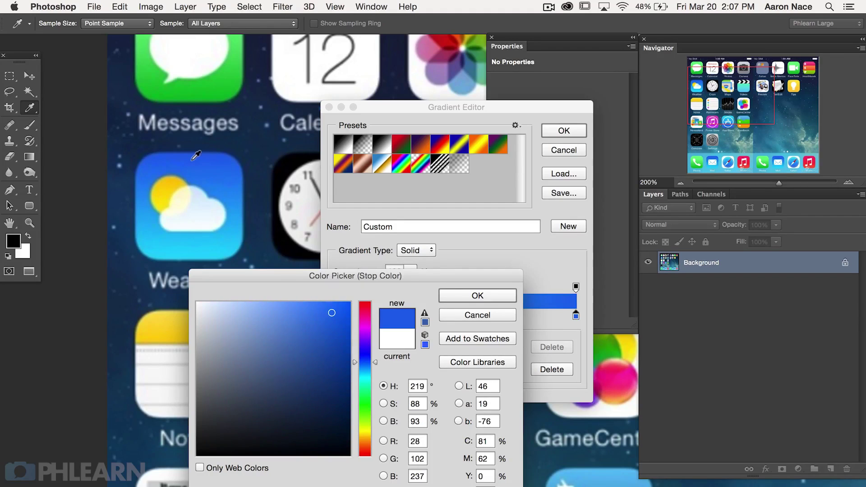
pyautogui.click(476, 296)
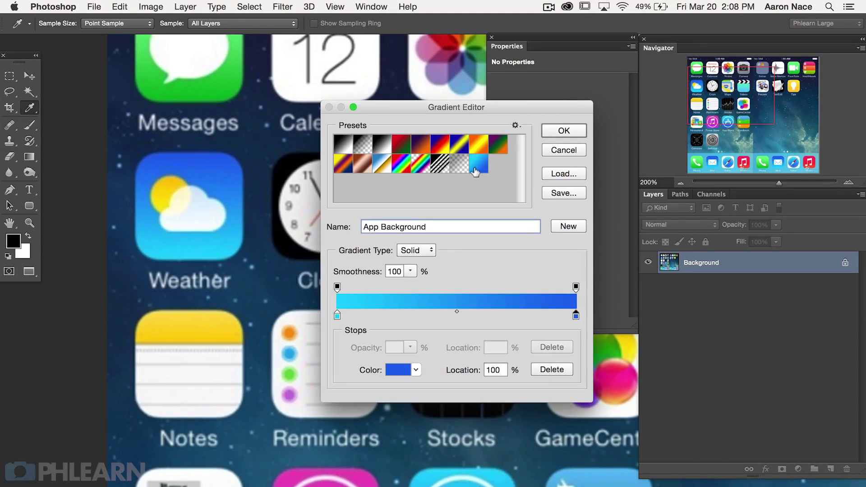
pyautogui.moveTo(319, 433); pyautogui.dragTo(332, 136)
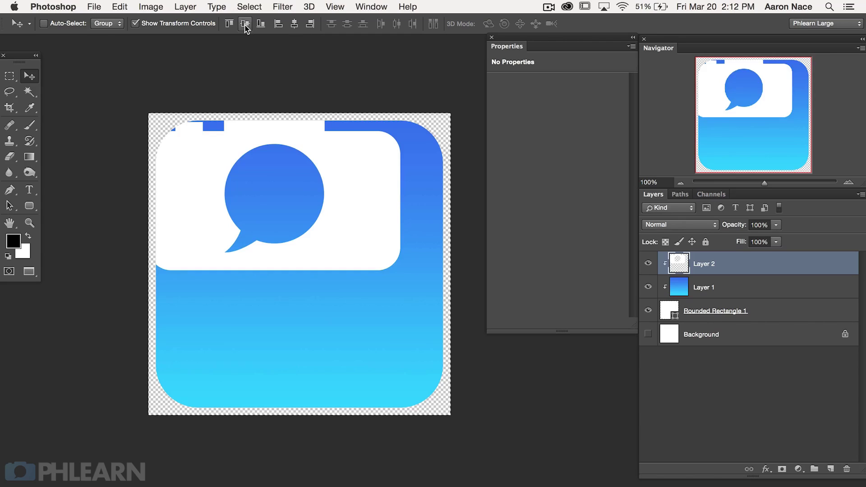
# Align the camera graphic on Layer 2 to the vertical and horizontal centre of the canvas
pyautogui.click(246, 24)
pyautogui.click(295, 25)
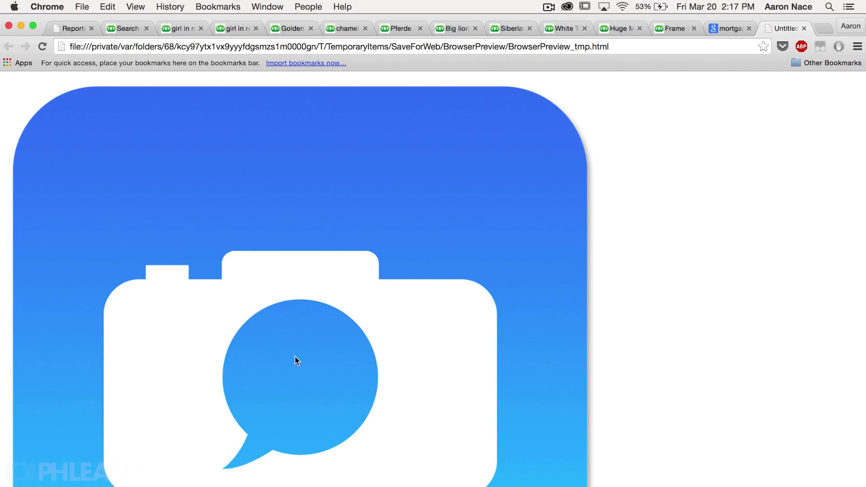
pyautogui.scroll(-10, 318, 354)
pyautogui.scroll(5, 317, 353)
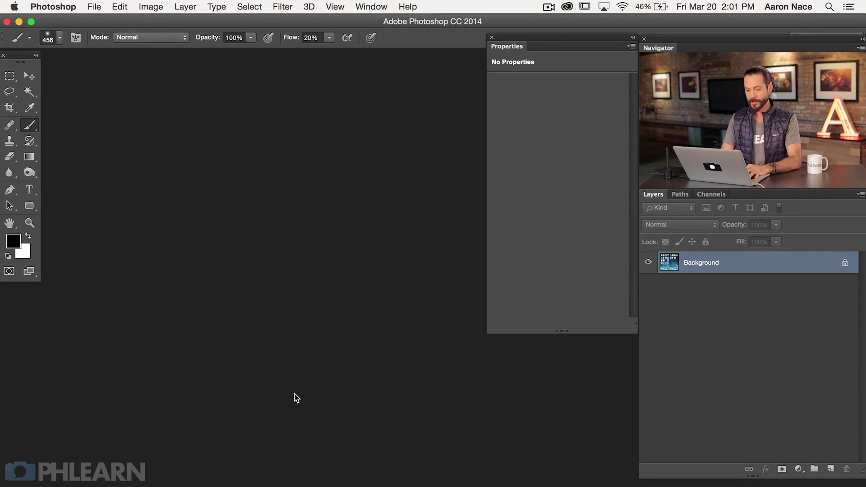
# Create a new white document 1000 pixels wide and 1000 pixels high at 72 pixels/inch
pyautogui.press('super+n')
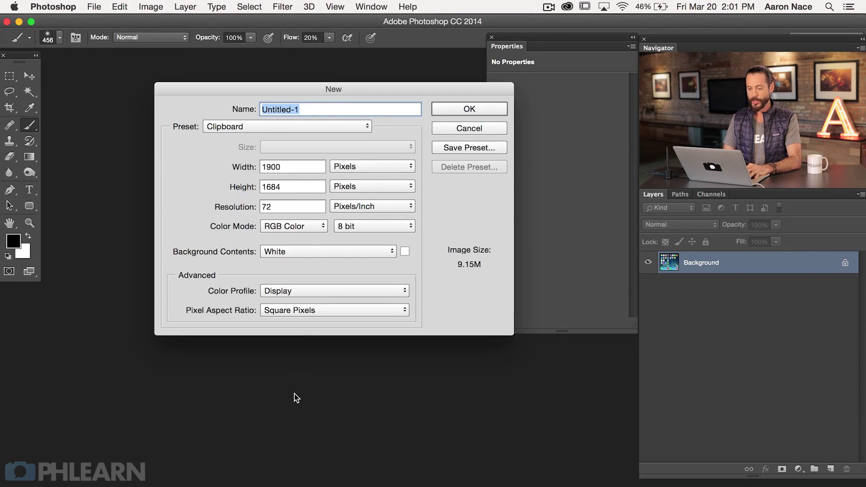
pyautogui.moveTo(289, 172); pyautogui.dragTo(261, 169)
pyautogui.write('1000')
pyautogui.press('Tab')
pyautogui.write('1000')
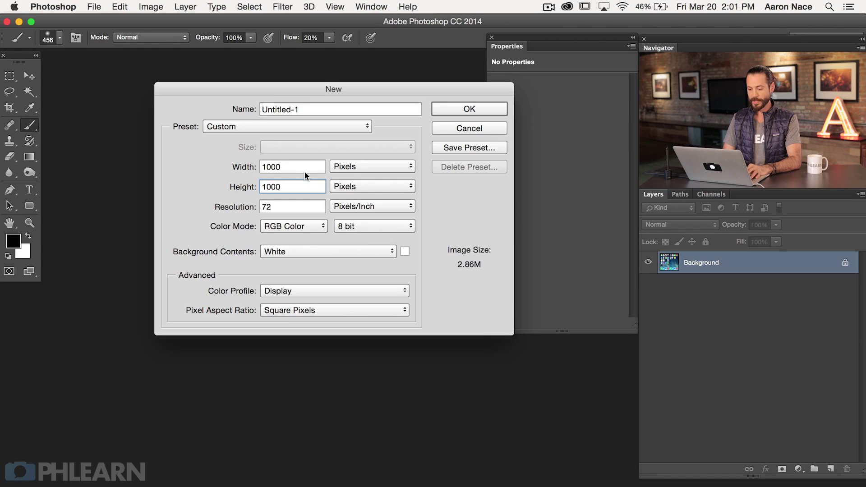
pyautogui.click(472, 113)
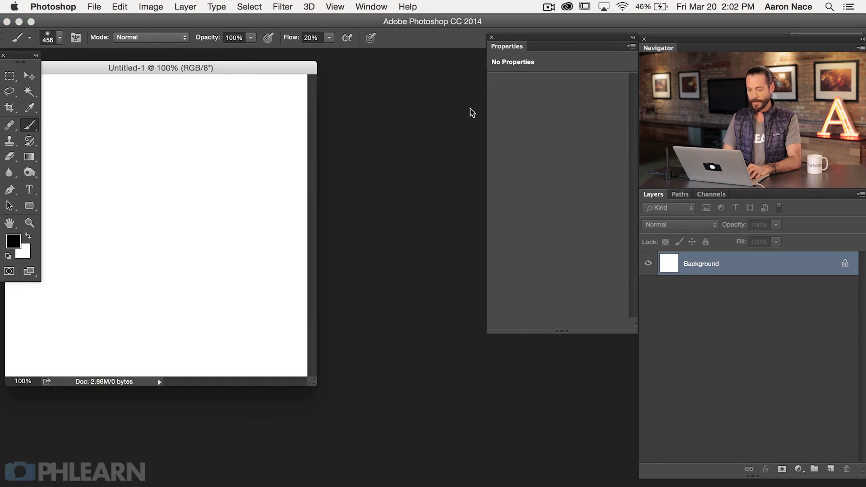
# Show the document in full-screen mode with the menu bar and set the area around the canvas to Dark Gray
pyautogui.press('f')
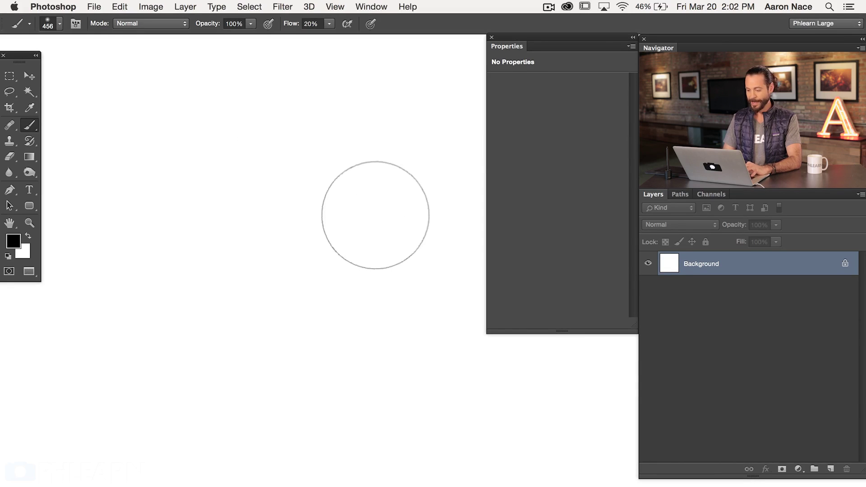
pyautogui.rightClick(108, 251)
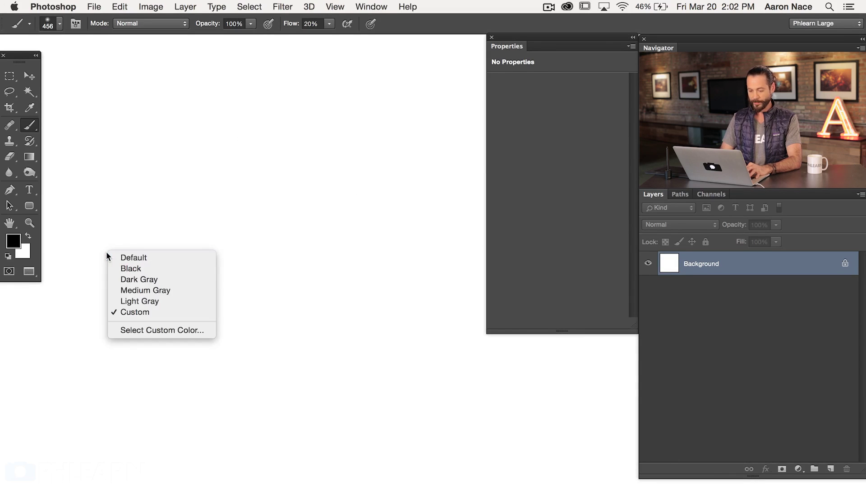
pyautogui.click(129, 279)
pyautogui.moveTo(368, 294)
pyautogui.mouseDown()
pyautogui.moveTo(284, 296)
pyautogui.moveTo(320, 272)
pyautogui.mouseUp()
pyautogui.press('super+equal')
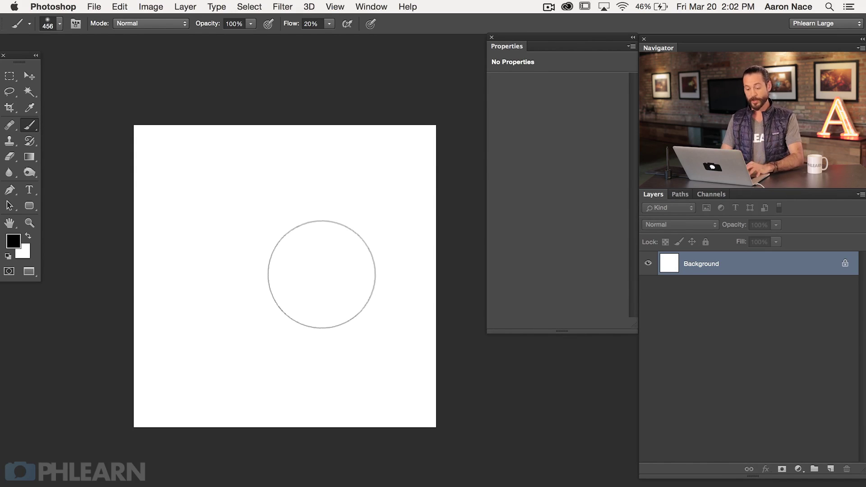
# Draw a rounded rectangle of about 884 by 860 px with no fill, a 10 pt black stroke and 14 px corner radius
pyautogui.click(28, 204)
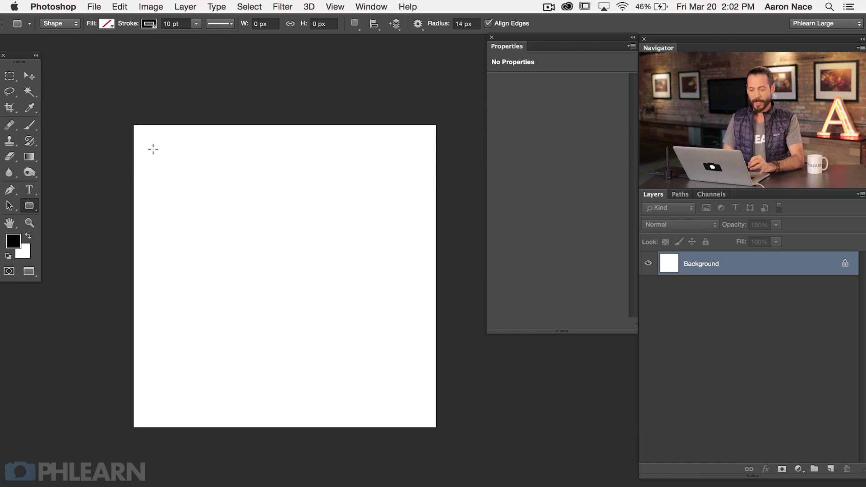
pyautogui.moveTo(152, 148)
pyautogui.mouseDown()
pyautogui.moveTo(280, 250)
pyautogui.moveTo(336, 276)
pyautogui.moveTo(417, 406)
pyautogui.mouseUp()
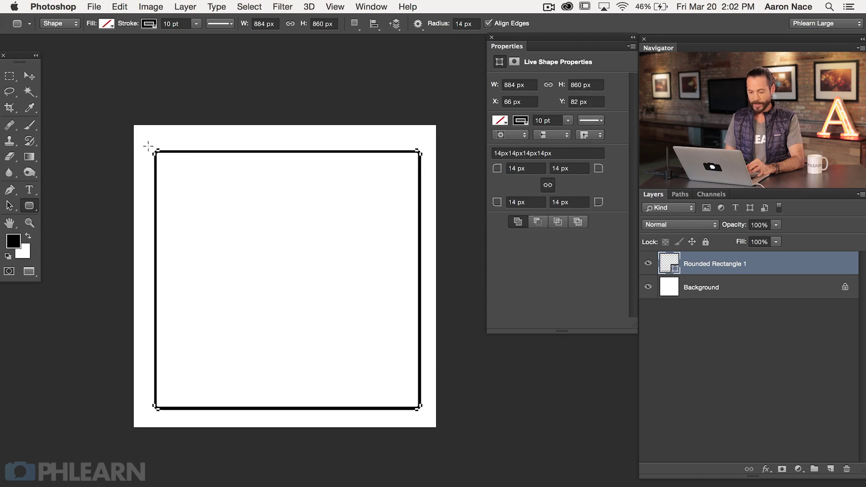
# Examine the rounded rectangle's upper-right corner up close and return to the whole canvas
pyautogui.press('super+plus')
pyautogui.press('super+plus')
pyautogui.press('super+plus')
pyautogui.press('super+plus')
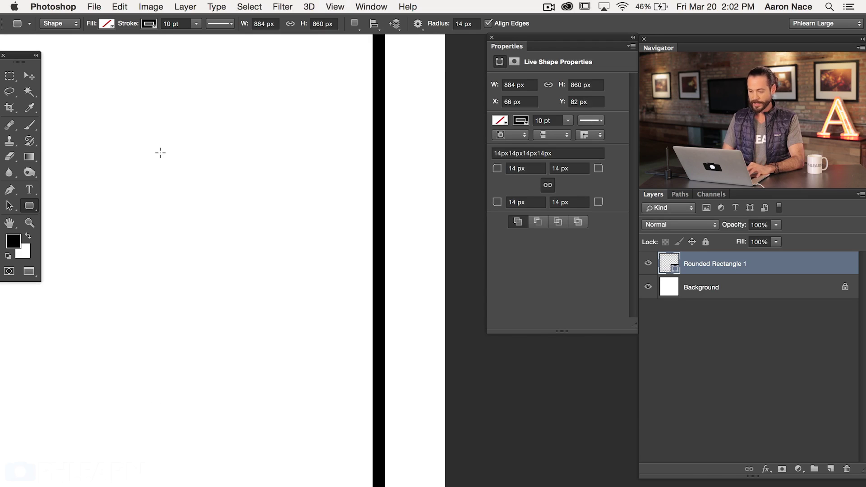
pyautogui.moveTo(438, 101); pyautogui.dragTo(406, 382)
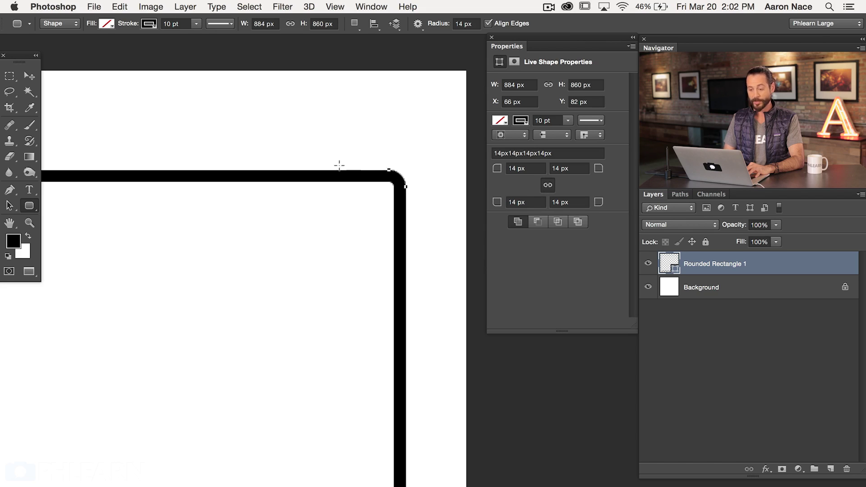
pyautogui.press('super+minus')
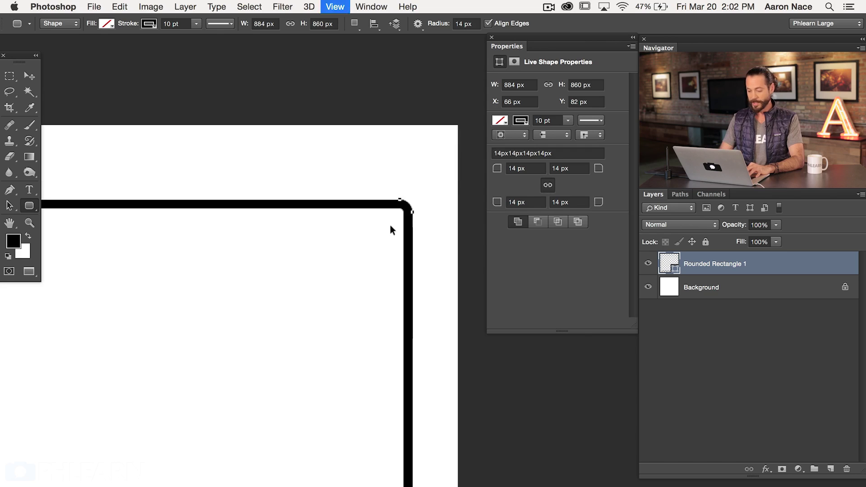
pyautogui.press('super+minus')
pyautogui.moveTo(392, 228); pyautogui.dragTo(275, 230)
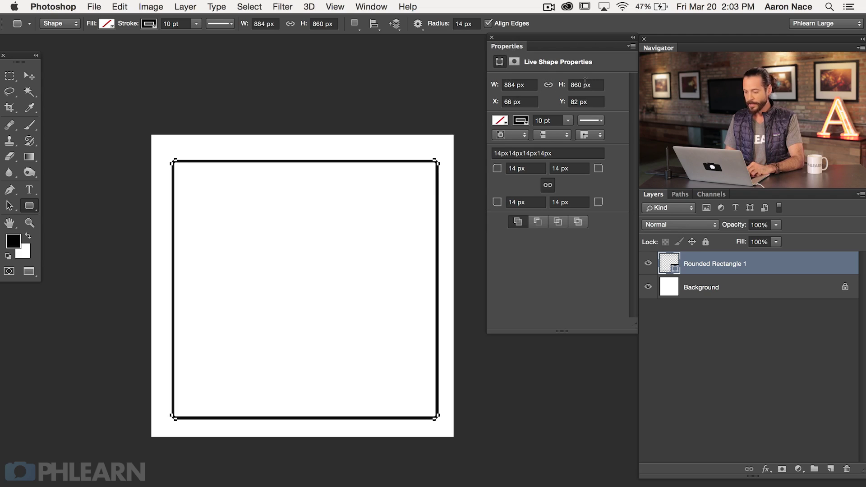
# Set the rounded rectangle's width and height to 950 px each
pyautogui.click(531, 84)
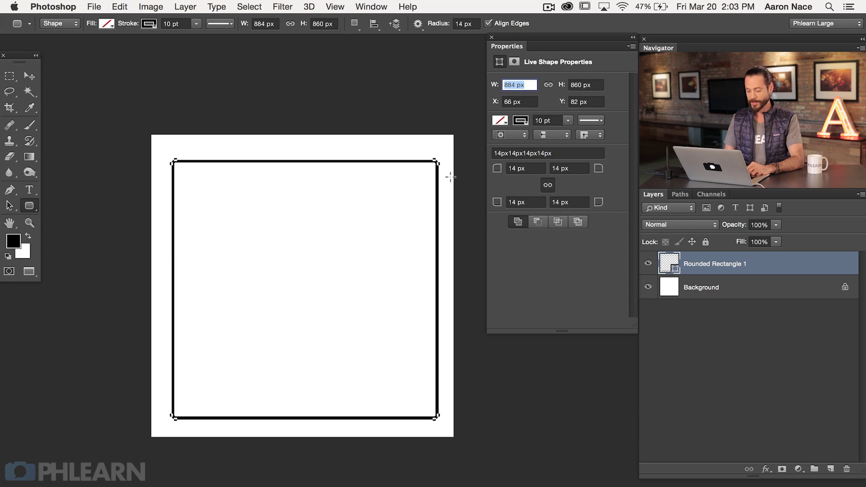
pyautogui.write('950')
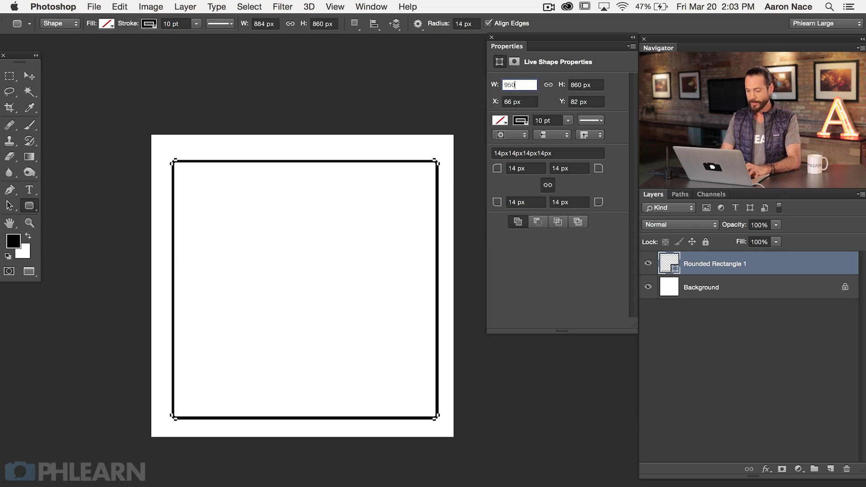
pyautogui.press('Return')
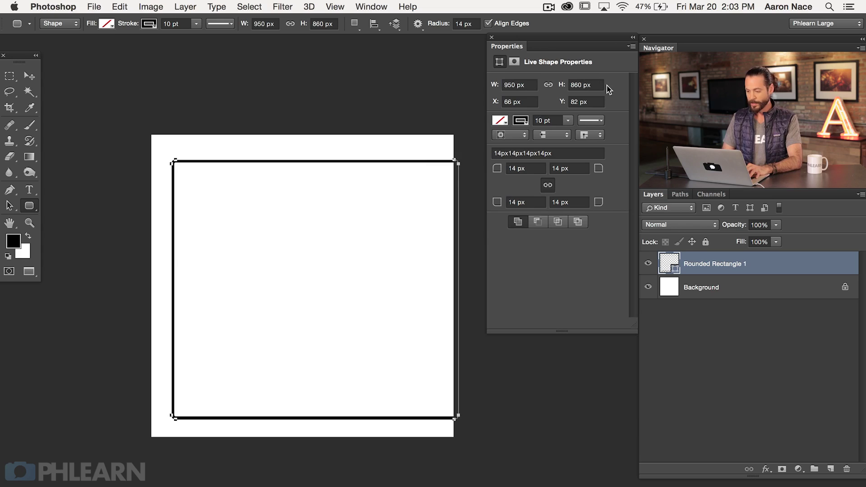
pyautogui.click(586, 85)
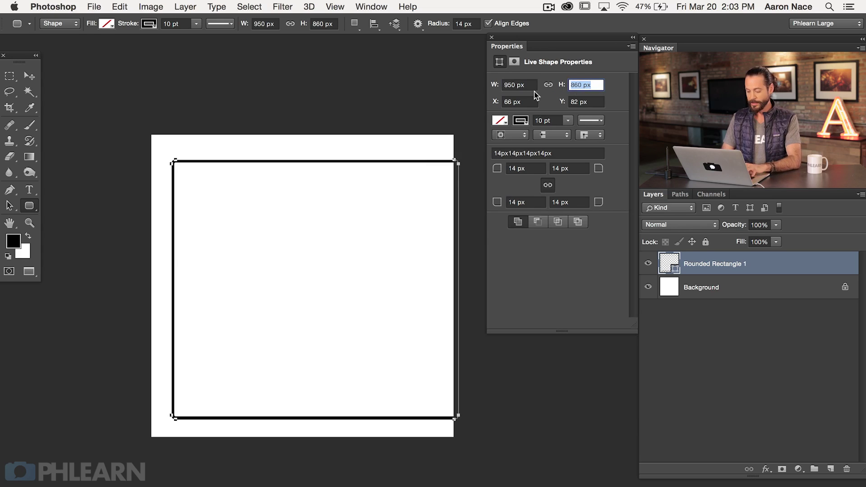
pyautogui.write('950')
pyautogui.press('Return')
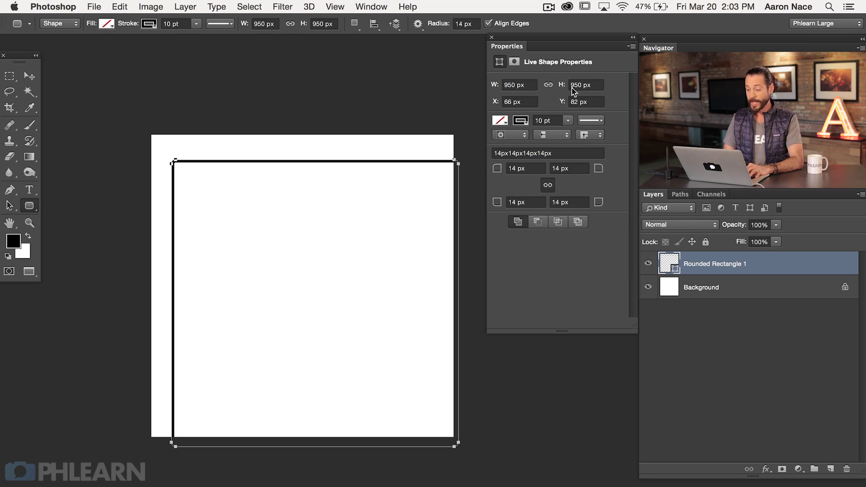
# Set the rounded rectangle's X position to 50 px
pyautogui.click(532, 102)
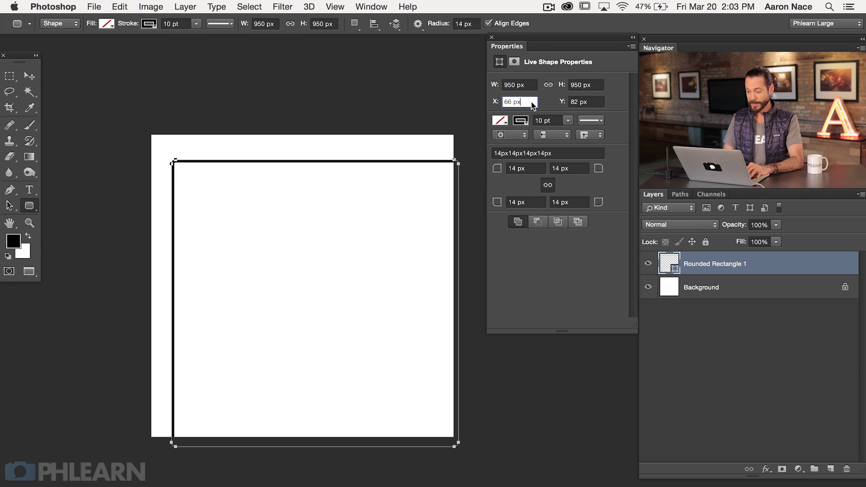
pyautogui.write('50')
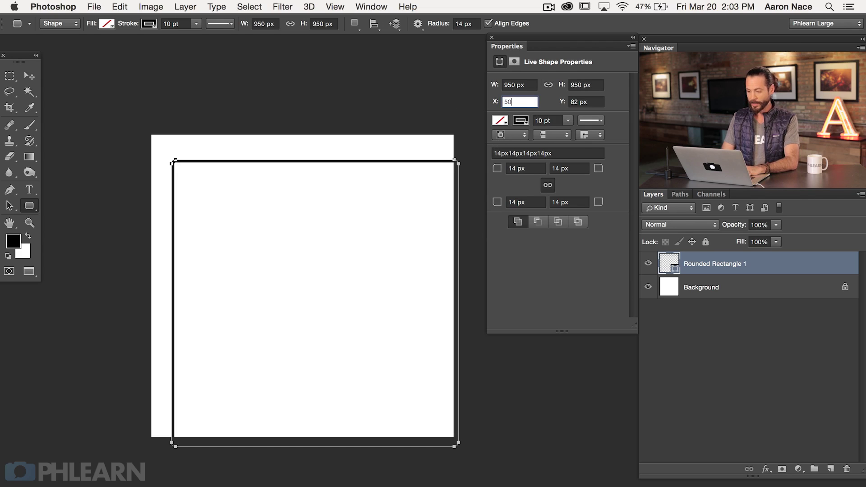
pyautogui.press('Return')
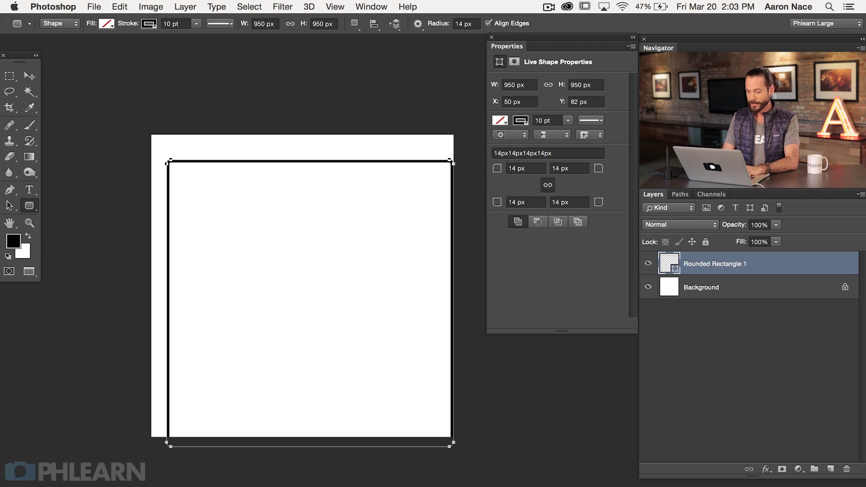
# Centre the rounded rectangle on the canvas by setting its X and Y positions to 25 px
pyautogui.click(528, 100)
pyautogui.write('25')
pyautogui.press('Return')
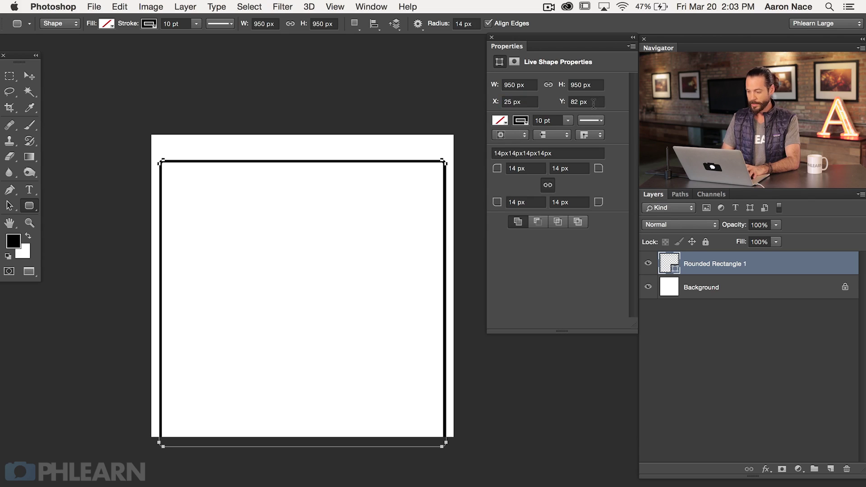
pyautogui.click(593, 102)
pyautogui.write('25')
pyautogui.press('Return')
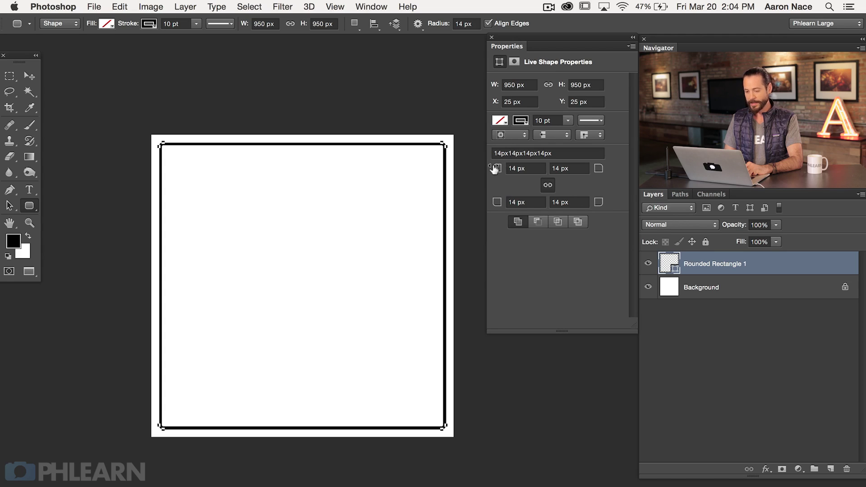
# Experiment with the size of the linked corner radii, and set all four corners of the rounded rectangle to 140 px
pyautogui.moveTo(495, 168); pyautogui.dragTo(596, 163)
pyautogui.moveTo(496, 169); pyautogui.dragTo(601, 169)
pyautogui.moveTo(495, 169); pyautogui.dragTo(404, 159)
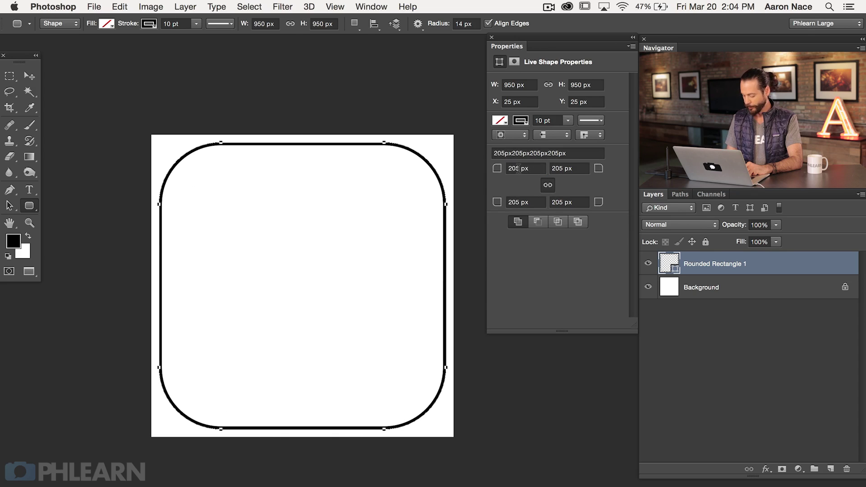
pyautogui.write('140')
pyautogui.press('Return')
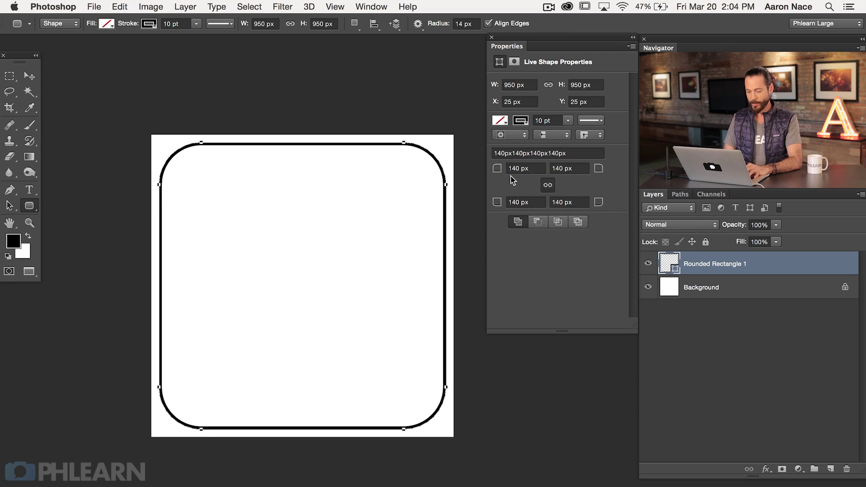
# Unlink the corner radii, try a 310 px radius on the rectangle's upper-right corner, and undo it
pyautogui.click(547, 185)
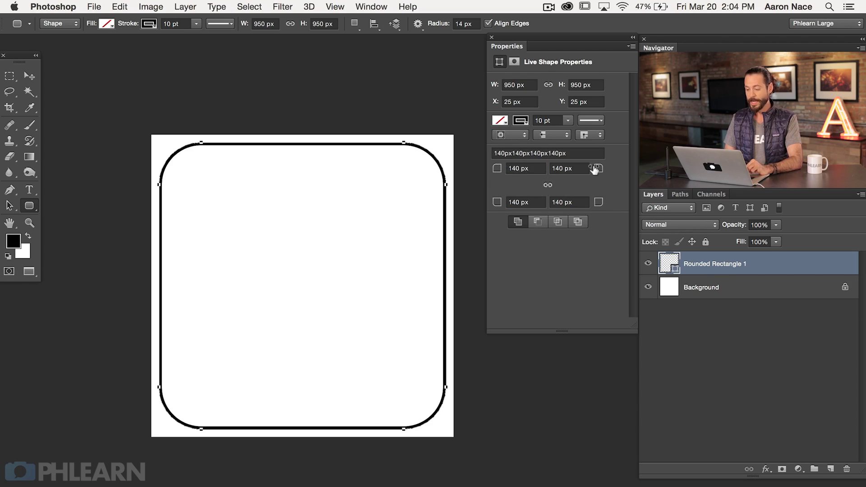
pyautogui.moveTo(598, 169); pyautogui.dragTo(616, 170)
pyautogui.press('Return')
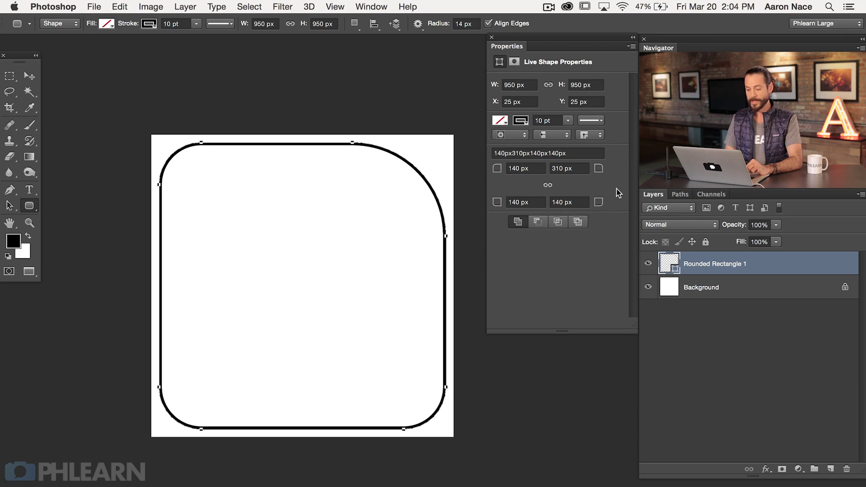
pyautogui.hotkey('ctrl', 'z')
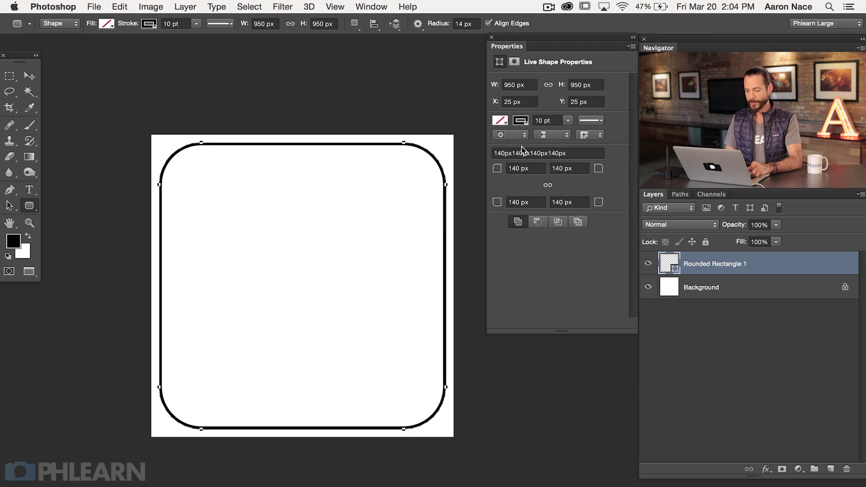
# Try a dark red fill on the rounded rectangle, and set its fill back to none
pyautogui.click(505, 123)
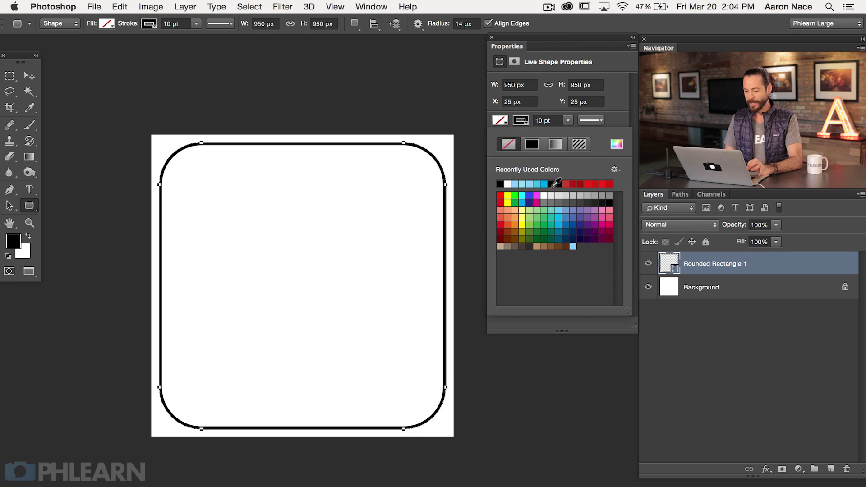
pyautogui.click(573, 182)
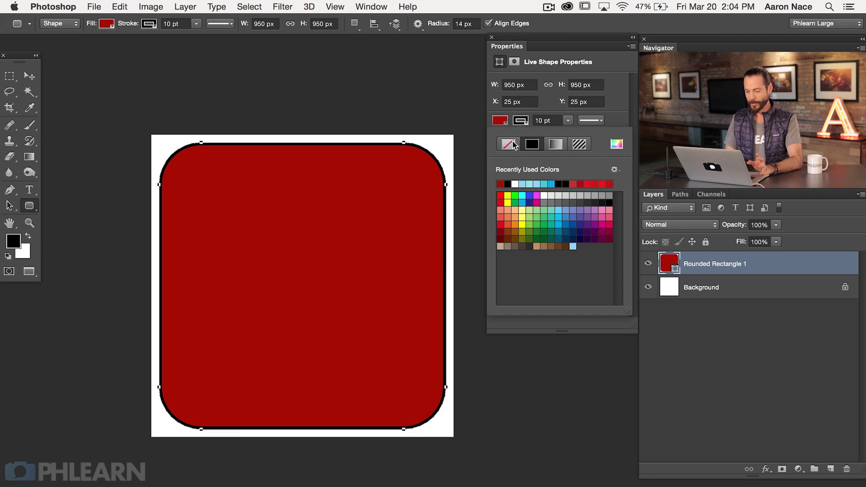
pyautogui.click(500, 122)
pyautogui.click(499, 121)
pyautogui.click(499, 122)
pyautogui.click(499, 122)
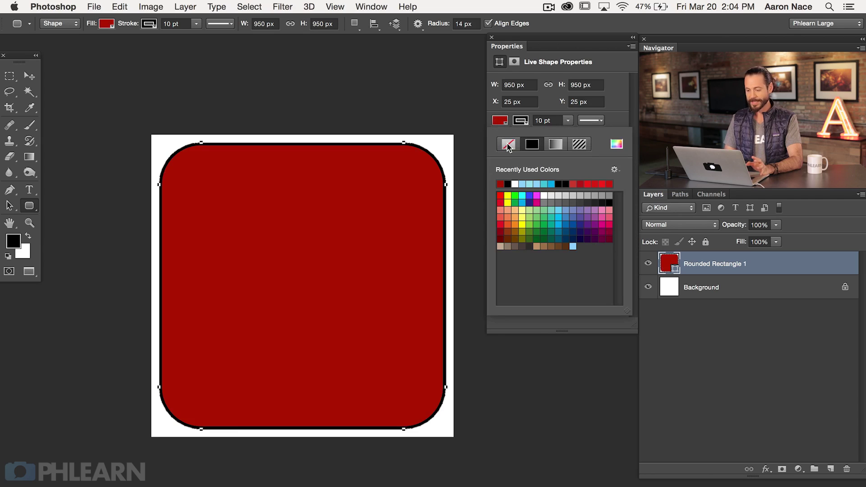
pyautogui.click(508, 144)
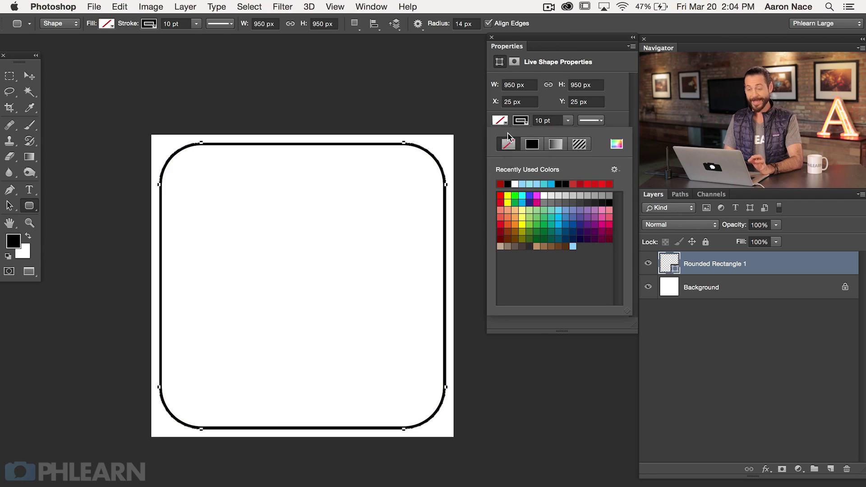
# Try a light blue stroke colour on the rounded rectangle, and change the stroke to red
pyautogui.click(521, 121)
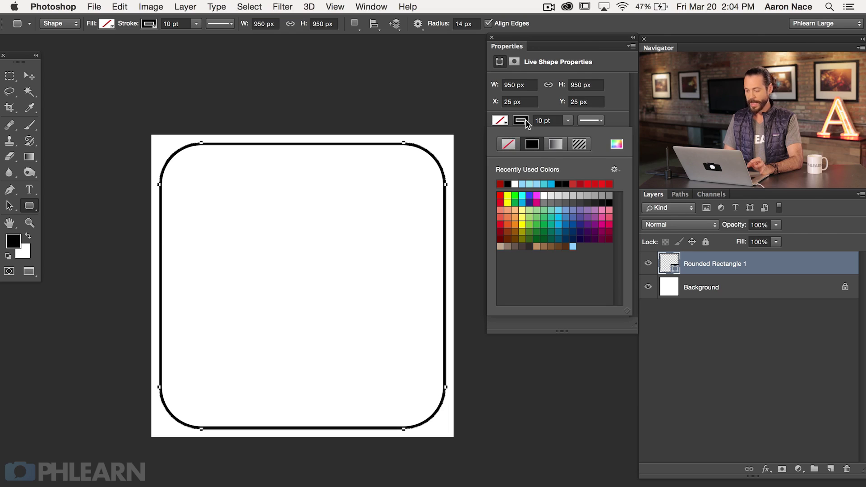
pyautogui.click(549, 184)
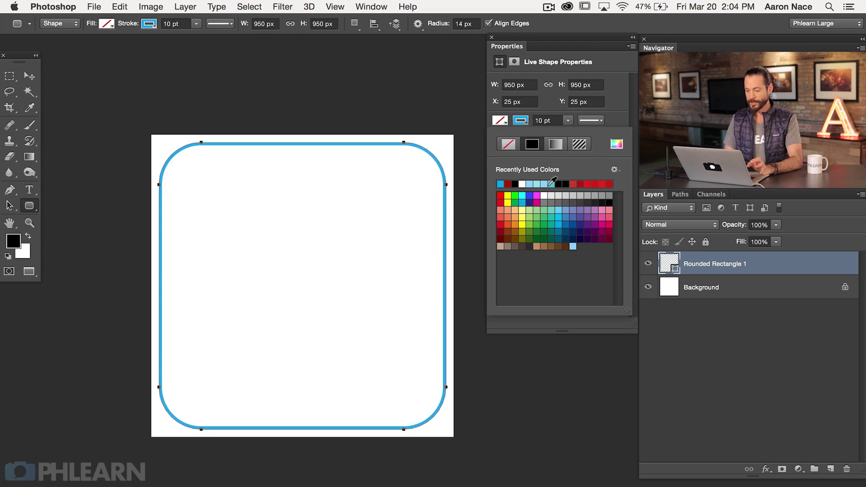
pyautogui.click(594, 184)
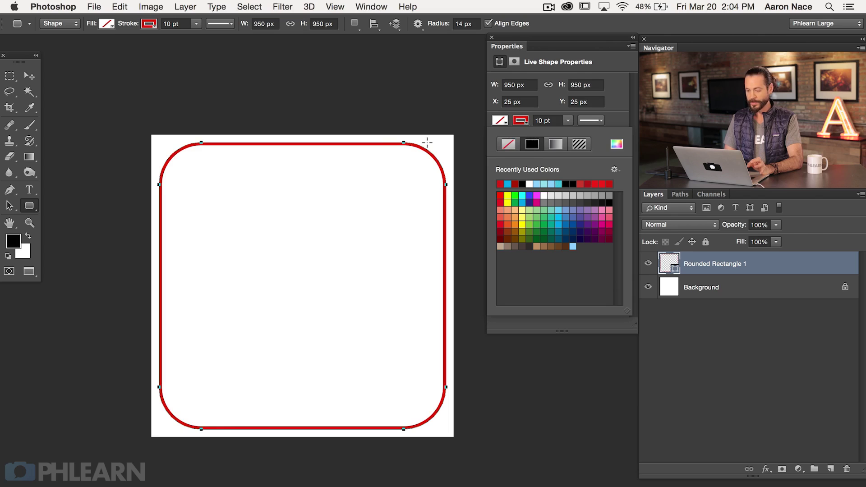
# Thicken the rounded rectangle's stroke to 34.95 pt and give it the dashed line style
pyautogui.click(568, 121)
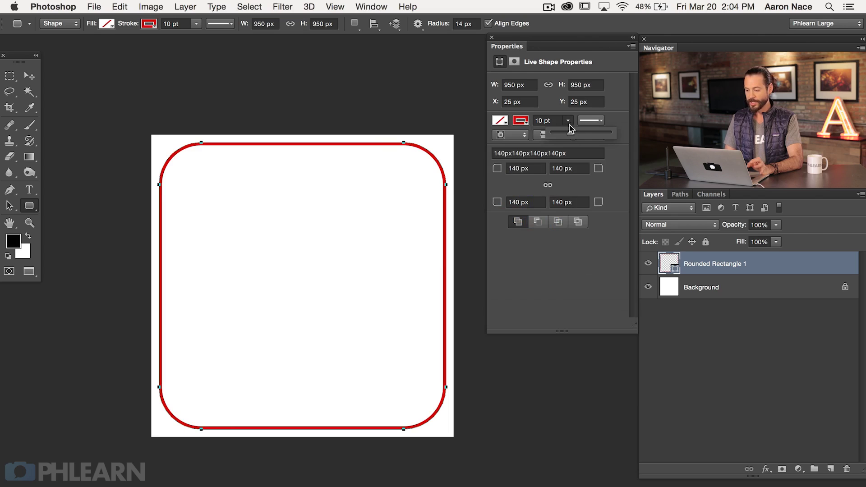
pyautogui.moveTo(584, 136); pyautogui.dragTo(595, 134)
pyautogui.click(599, 121)
pyautogui.click(547, 182)
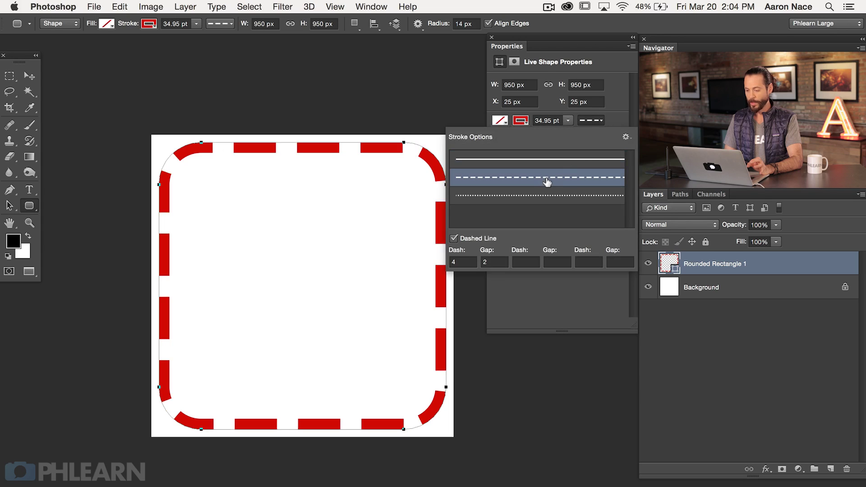
pyautogui.click(617, 129)
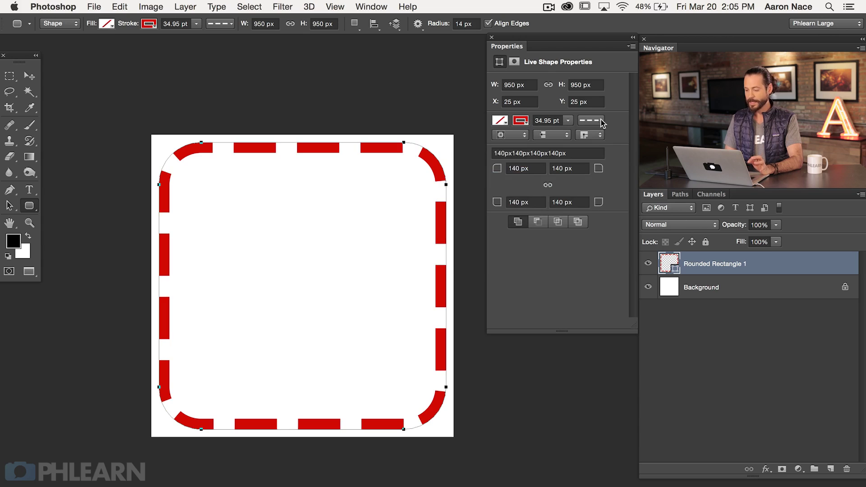
# Set the rounded rectangle's stroke back to a solid line and reduce its width to 13.30 pt
pyautogui.click(602, 123)
pyautogui.click(581, 159)
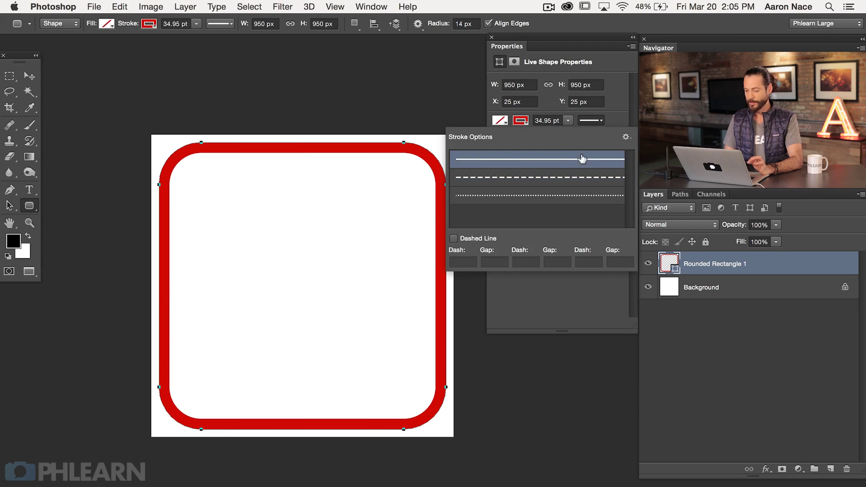
pyautogui.click(621, 122)
pyautogui.click(568, 121)
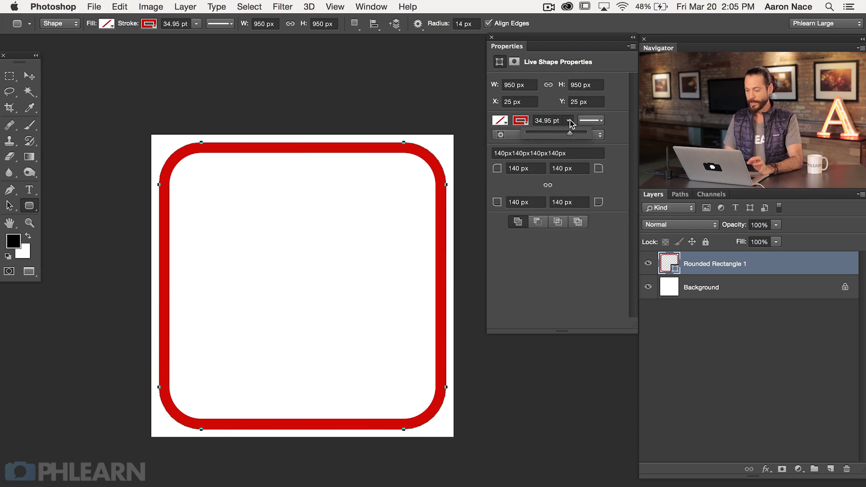
pyautogui.moveTo(552, 136); pyautogui.dragTo(549, 136)
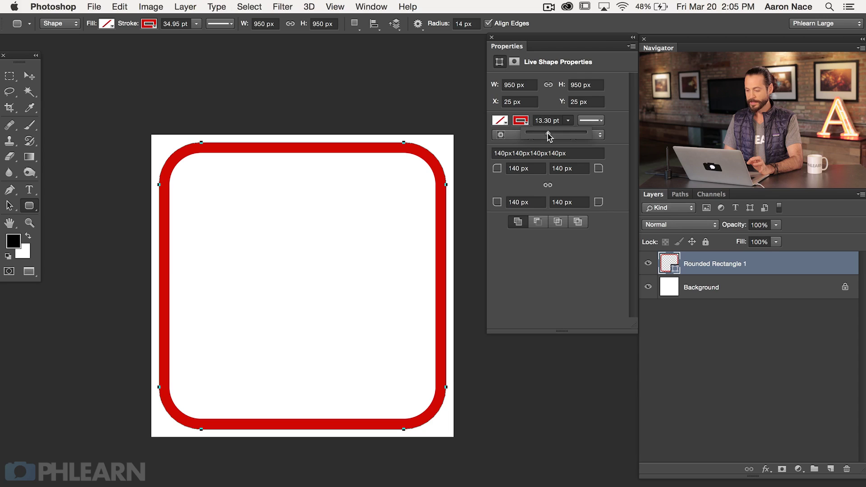
pyautogui.click(618, 115)
# Remove the rounded rectangle's stroke by setting its colour to none
pyautogui.click(520, 121)
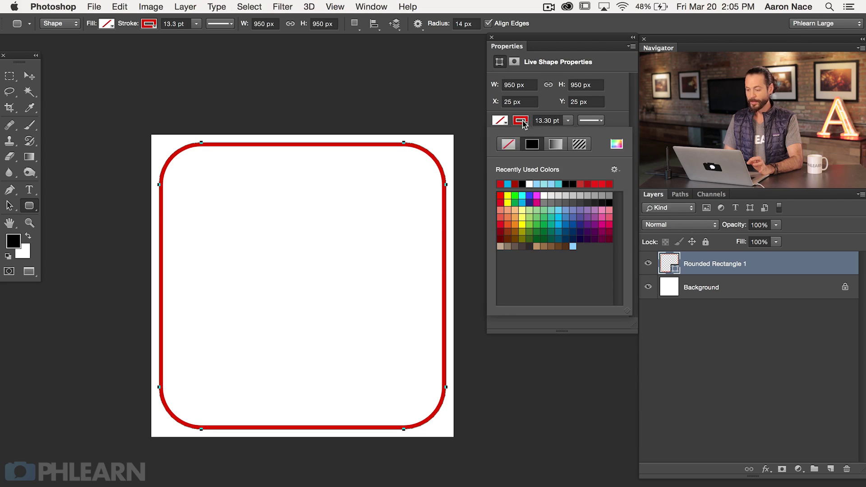
pyautogui.click(511, 146)
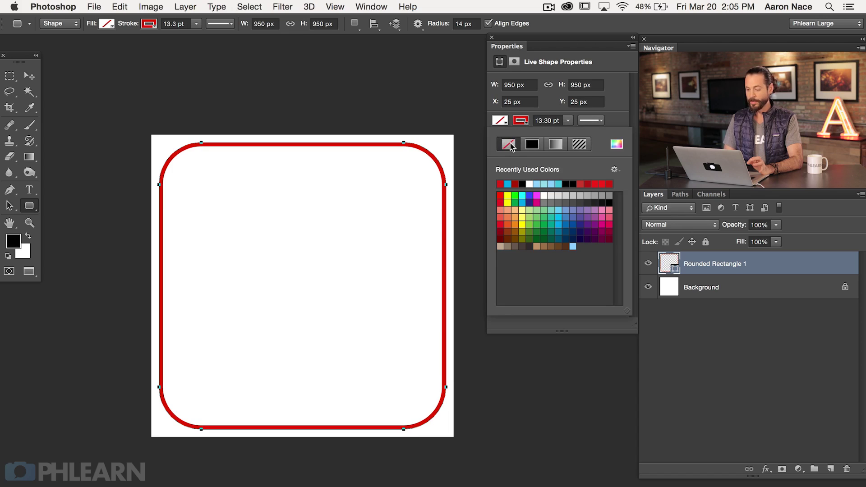
pyautogui.click(621, 119)
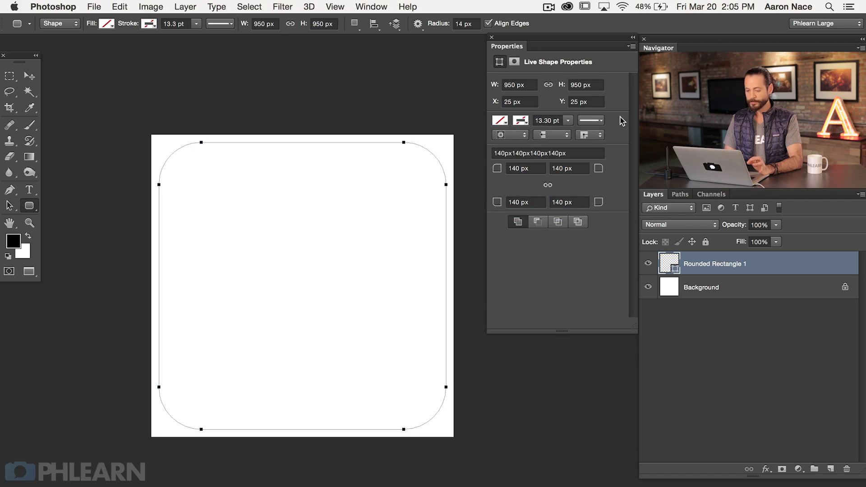
# Hide the Background layer and fill the rounded rectangle with white
pyautogui.click(698, 319)
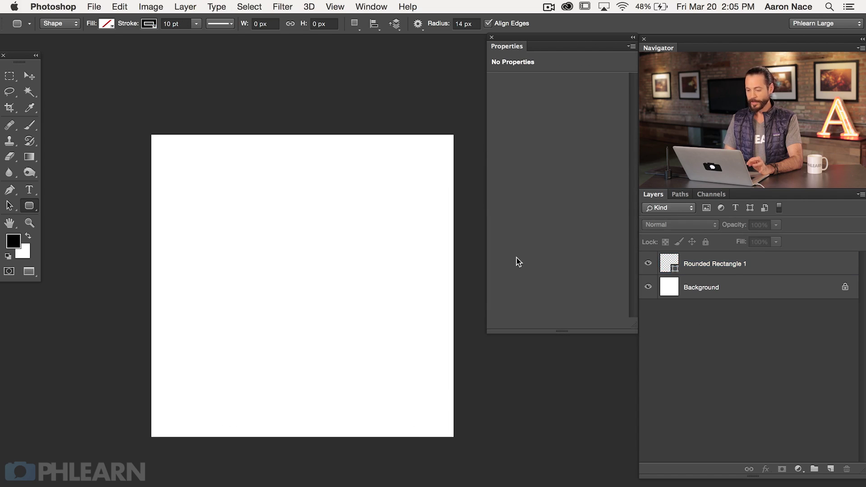
pyautogui.click(648, 287)
pyautogui.click(713, 265)
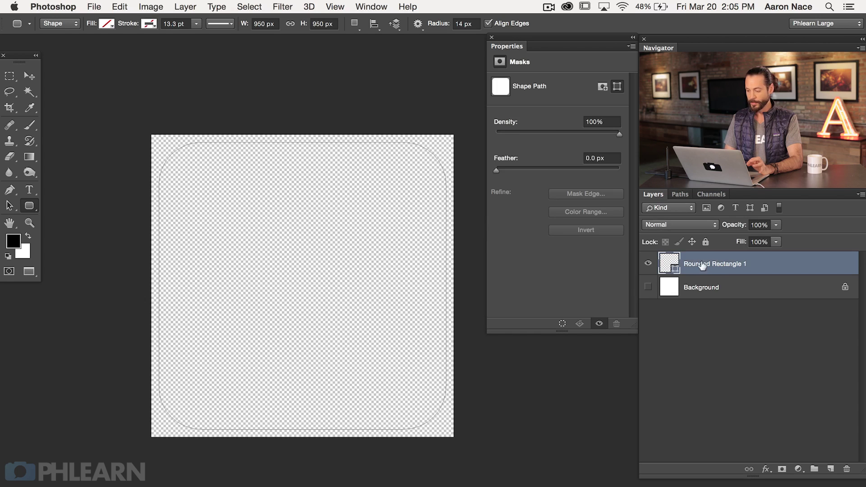
pyautogui.doubleClick(664, 265)
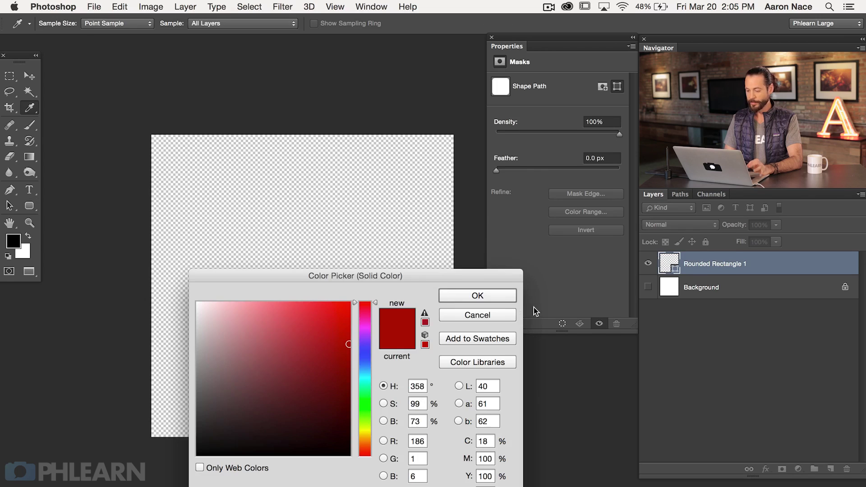
pyautogui.click(504, 310)
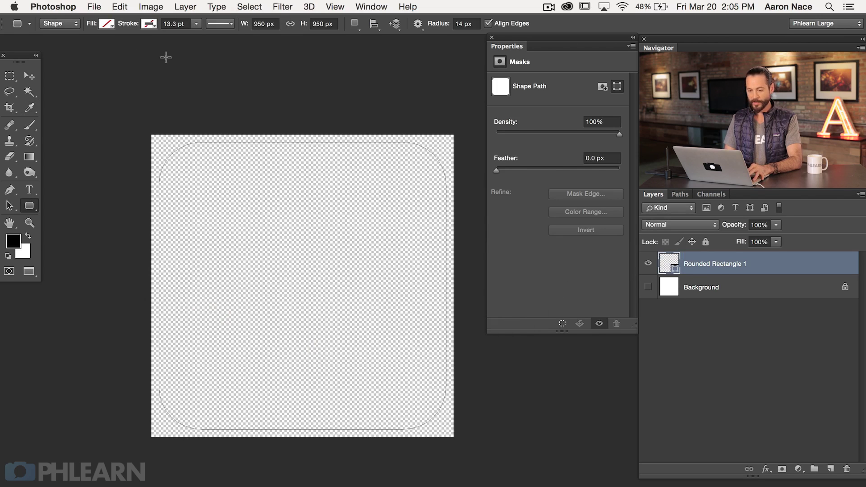
pyautogui.click(108, 26)
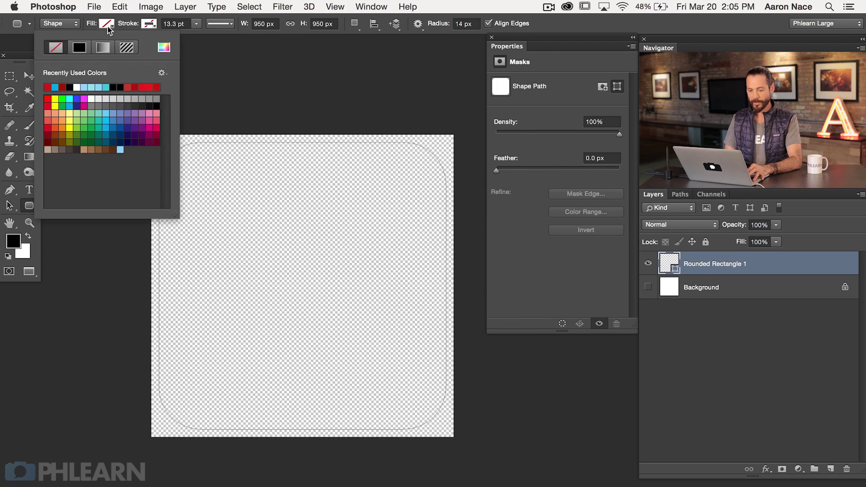
pyautogui.click(76, 87)
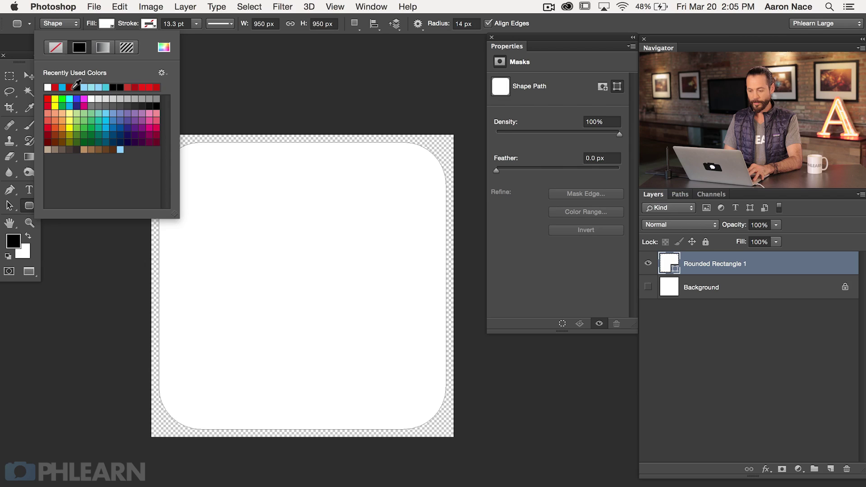
pyautogui.click(597, 23)
# Toggle the Rounded Rectangle 1 layer's visibility to compare the canvas with and without the shape
pyautogui.click(694, 295)
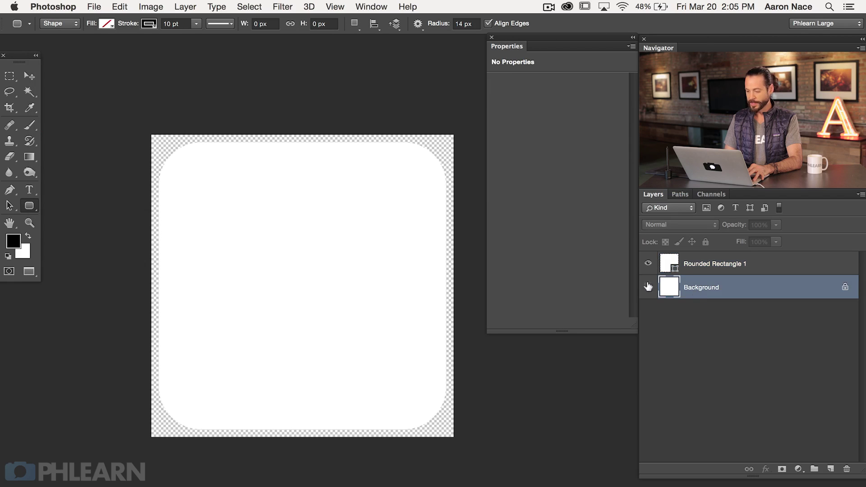
pyautogui.click(646, 263)
pyautogui.click(646, 264)
pyautogui.click(646, 263)
pyautogui.click(645, 264)
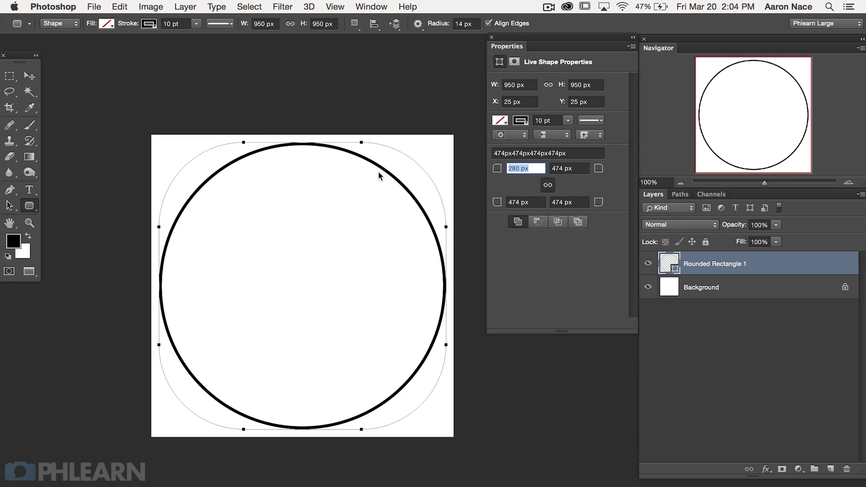
pyautogui.moveTo(379, 176); pyautogui.dragTo(334, 169)
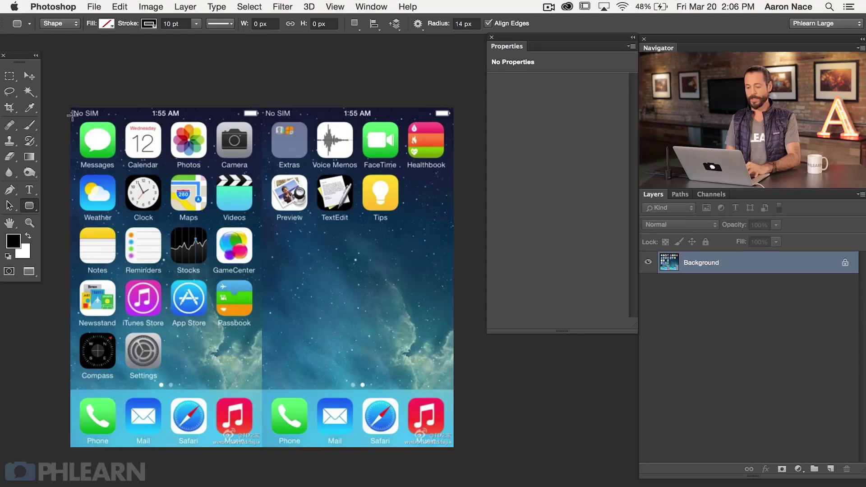
# Examine the Weather icon and its neighbours in the iOS home screen screenshot up close as a colour reference
pyautogui.moveTo(325, 214)
pyautogui.mouseDown()
pyautogui.moveTo(364, 215)
pyautogui.moveTo(312, 223)
pyautogui.moveTo(328, 224)
pyautogui.mouseUp()
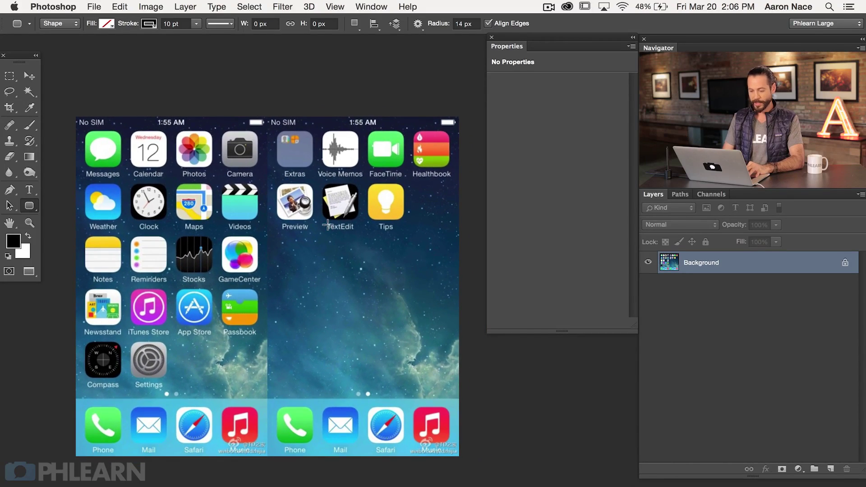
pyautogui.press('super+equal')
pyautogui.press('super+equal')
pyautogui.press('super+equal')
pyautogui.moveTo(267, 226); pyautogui.dragTo(696, 348)
pyautogui.moveTo(176, 209); pyautogui.dragTo(261, 270)
pyautogui.moveTo(194, 128); pyautogui.dragTo(228, 192)
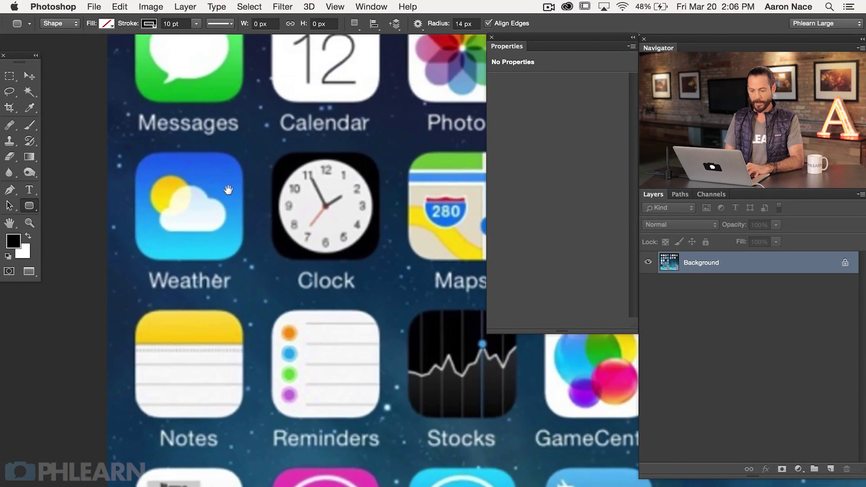
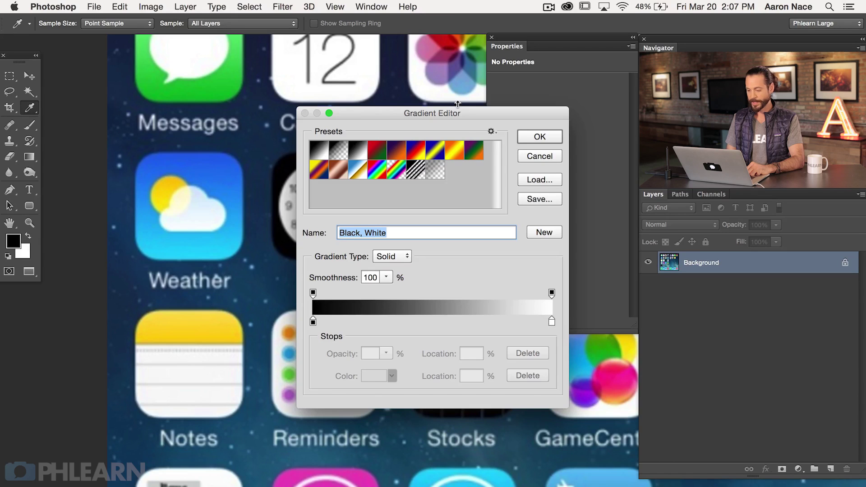
# Set the gradient's black starting stop to the bright blue (RGB 24, 209, 253) sampled from the lower part of the Weather icon
pyautogui.moveTo(448, 113); pyautogui.dragTo(473, 109)
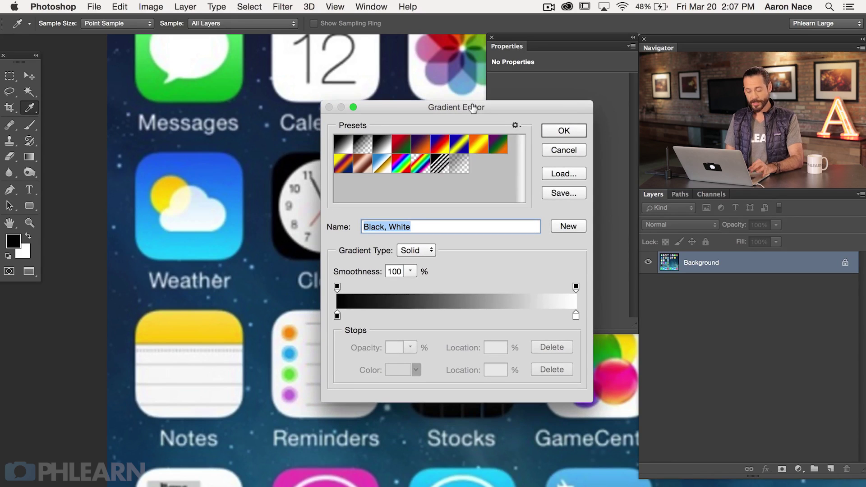
pyautogui.click(337, 316)
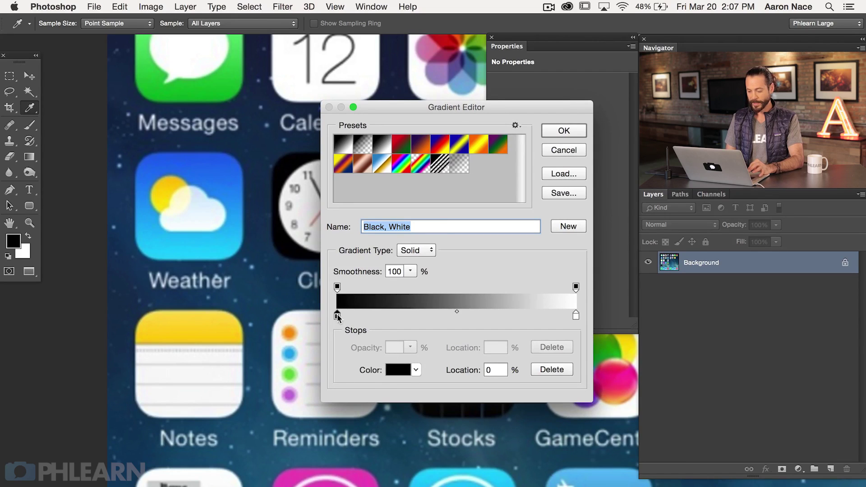
pyautogui.click(337, 316)
pyautogui.click(403, 366)
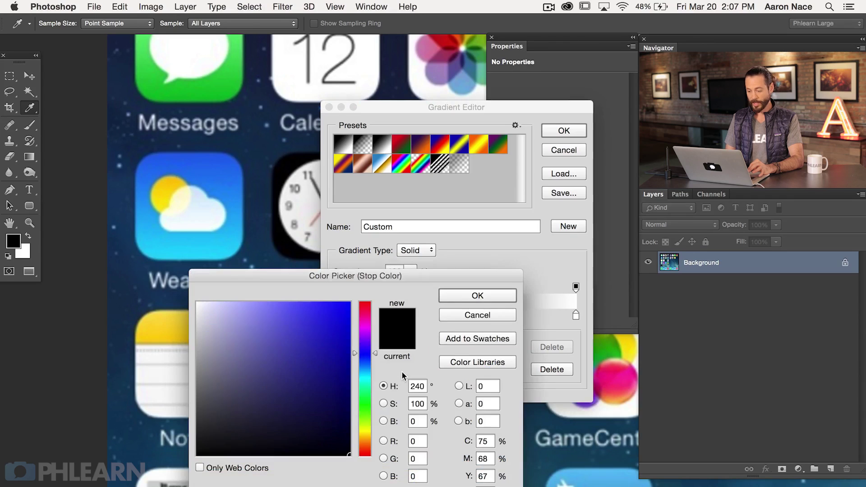
pyautogui.click(363, 381)
pyautogui.moveTo(284, 345); pyautogui.dragTo(310, 319)
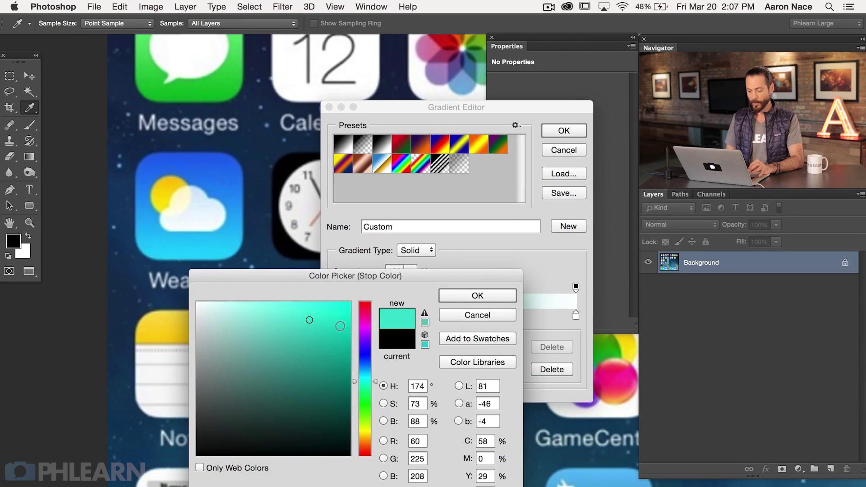
pyautogui.click(207, 255)
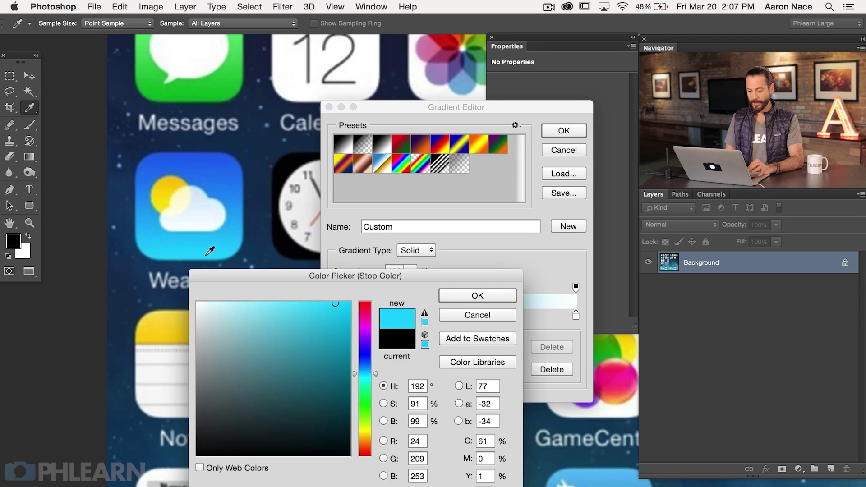
pyautogui.click(475, 296)
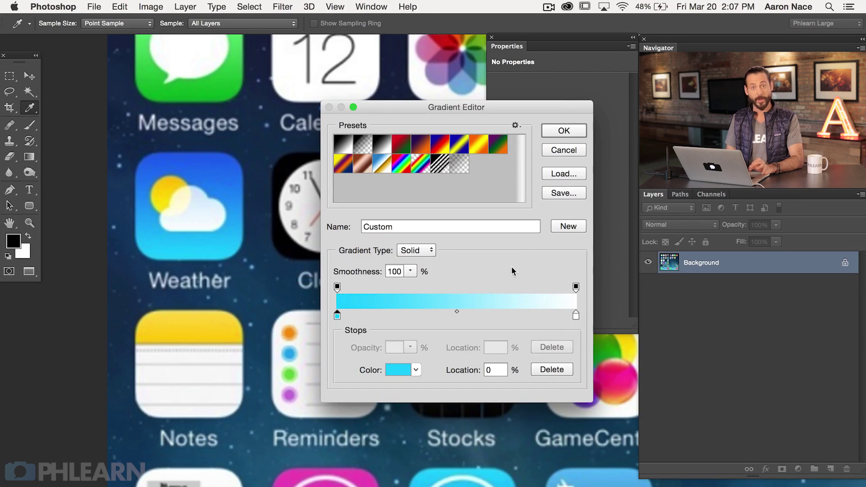
# Set the gradient's white ending stop to the darker blue (RGB 28, 102, 237) sampled from the upper part of the Weather icon
pyautogui.click(575, 316)
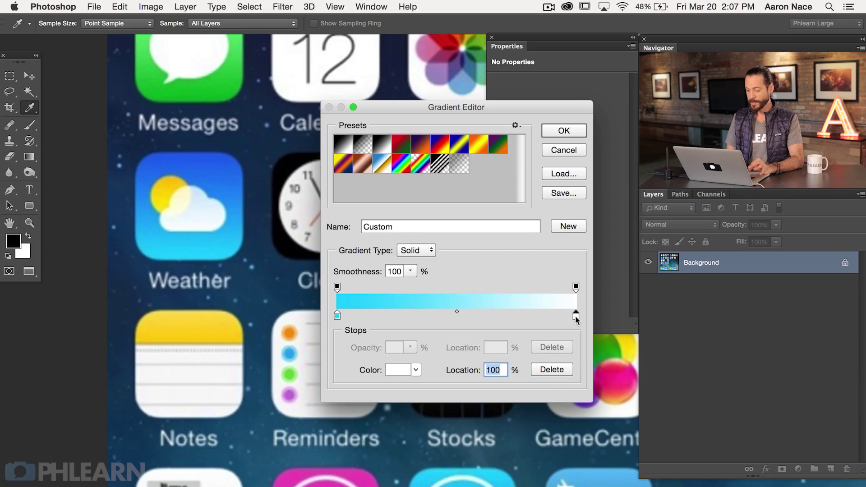
pyautogui.click(398, 368)
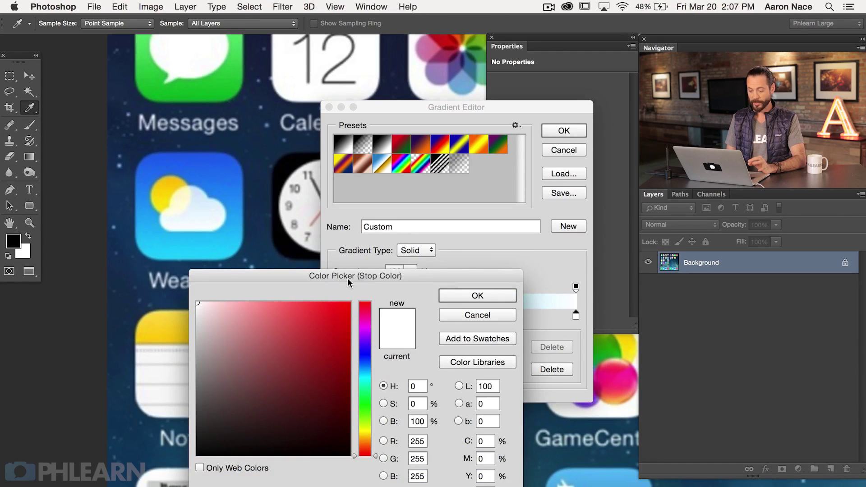
pyautogui.click(192, 158)
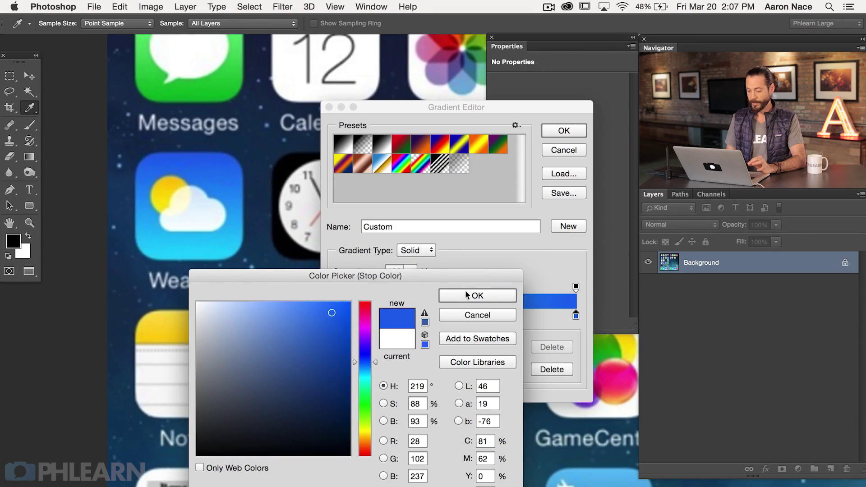
pyautogui.click(466, 294)
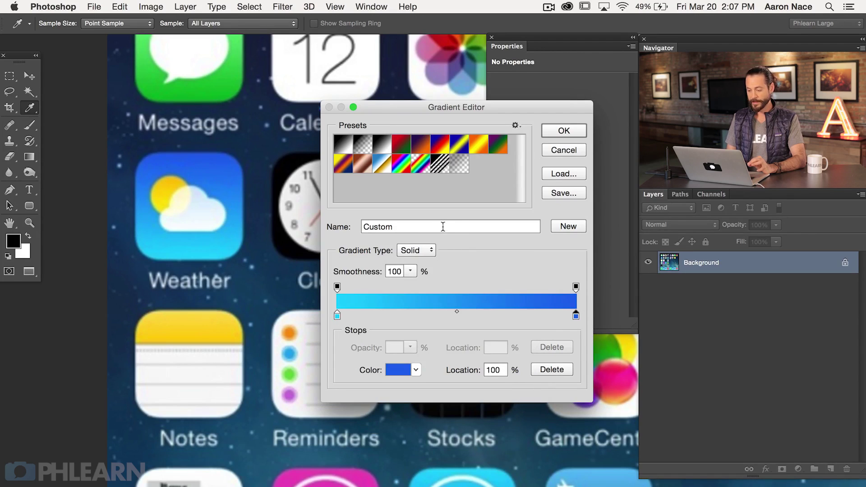
# Name the gradient App Background, save it as a new preset and accept the gradient
pyautogui.moveTo(441, 226); pyautogui.dragTo(345, 228)
pyautogui.write('App Background')
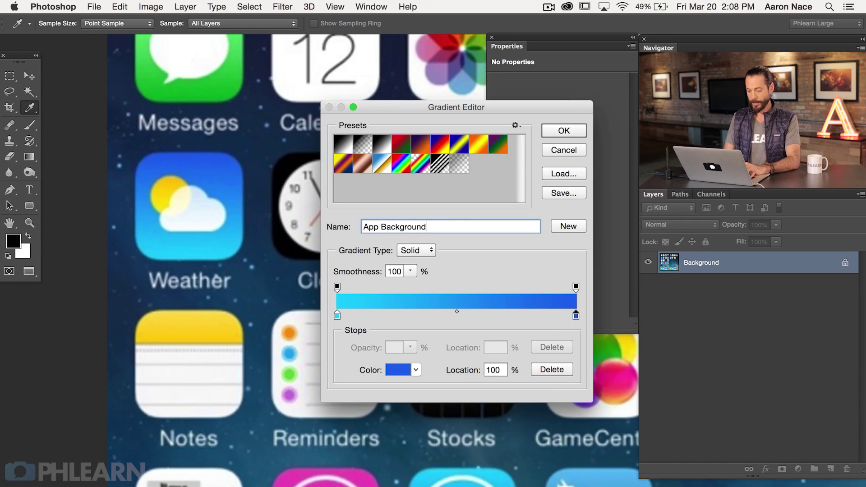
pyautogui.click(558, 227)
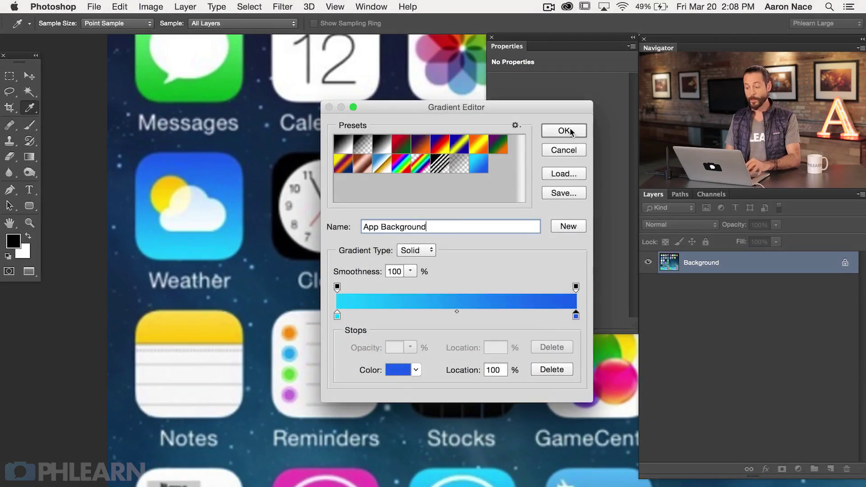
pyautogui.click(571, 132)
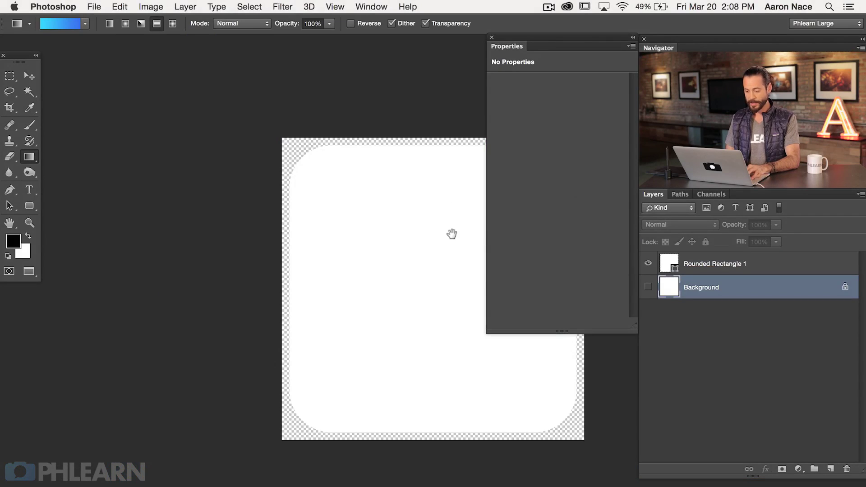
# Add a new layer above Rounded Rectangle 1 and clip it to that shape
pyautogui.moveTo(451, 234); pyautogui.dragTo(355, 227)
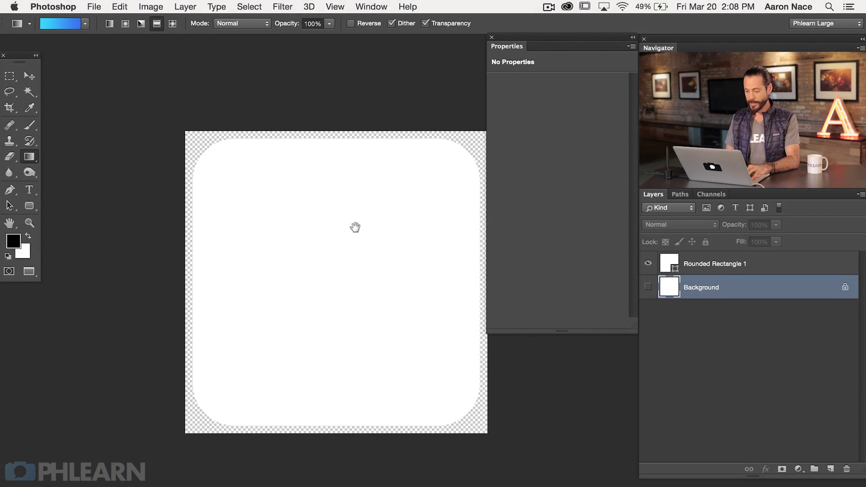
pyautogui.click(781, 267)
pyautogui.moveTo(492, 355); pyautogui.dragTo(475, 356)
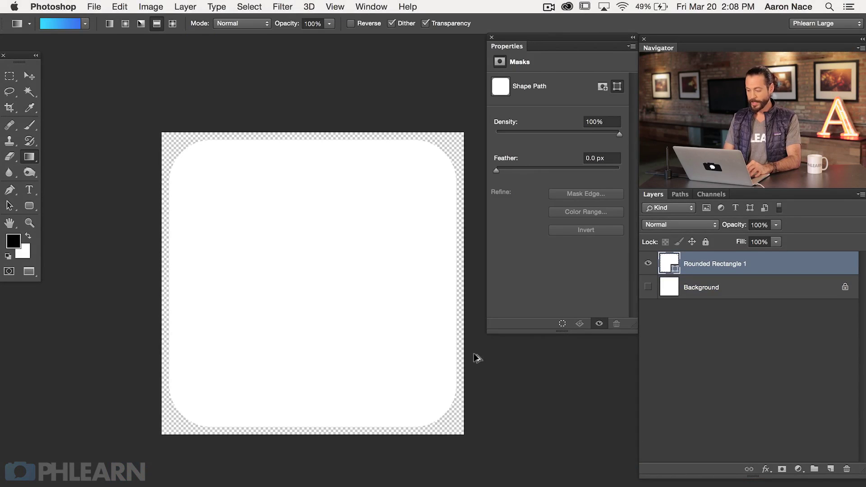
pyautogui.press('alt+shift+super+n')
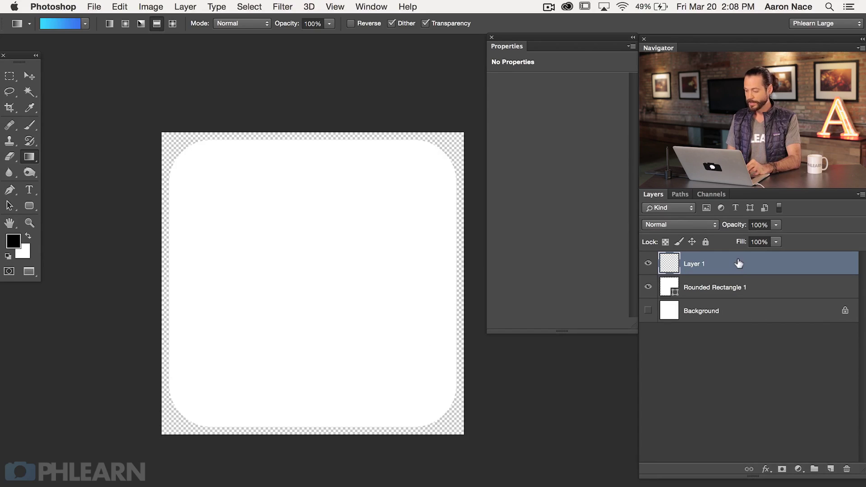
pyautogui.rightClick(738, 263)
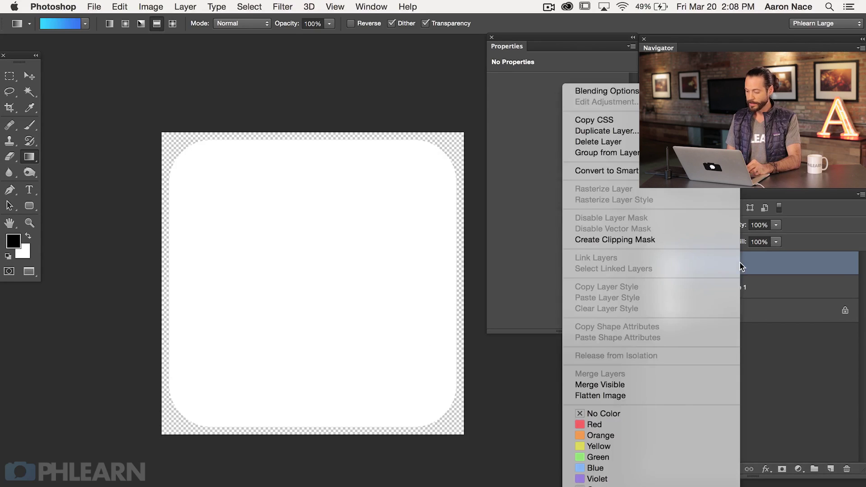
pyautogui.click(674, 241)
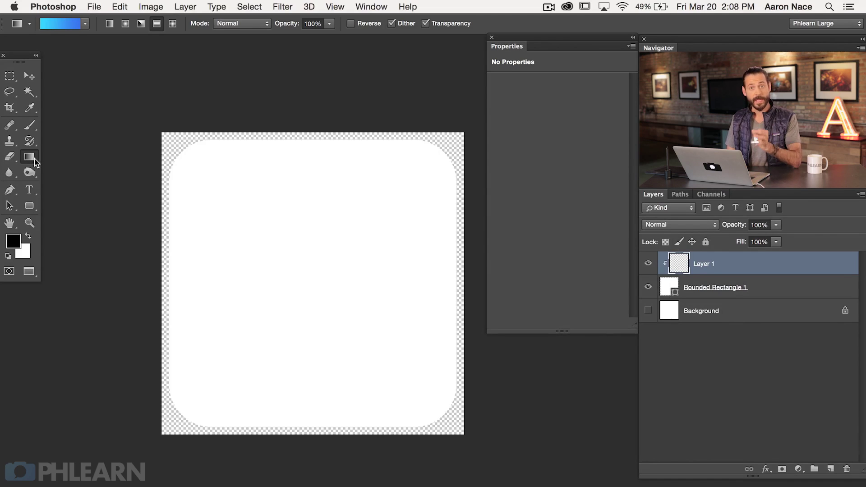
# Fill Layer 1 with a linear App Background gradient running from the canvas's lower edge to its upper edge
pyautogui.click(61, 23)
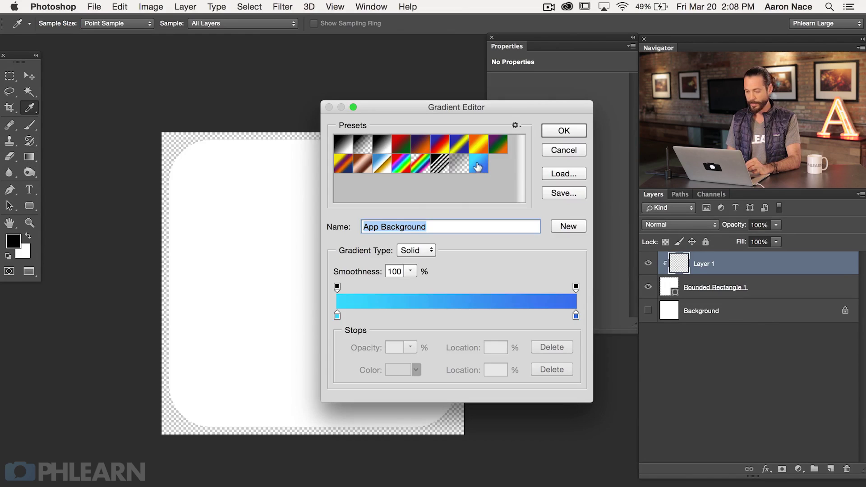
pyautogui.click(563, 130)
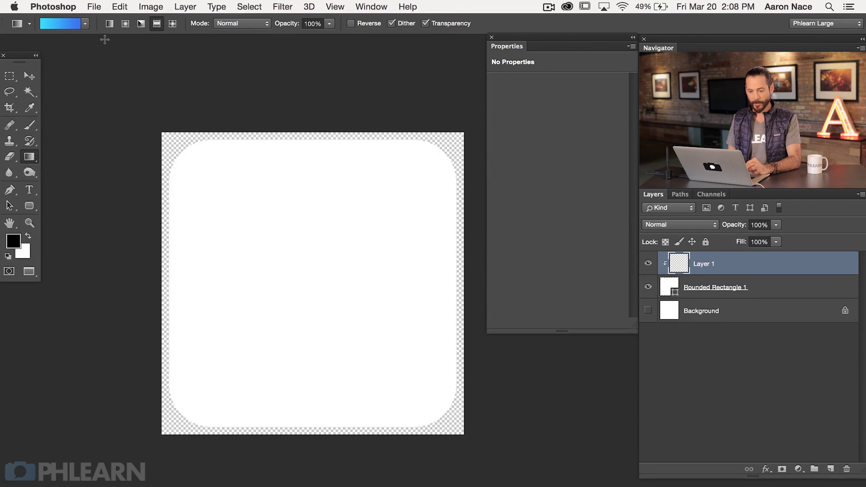
pyautogui.click(109, 25)
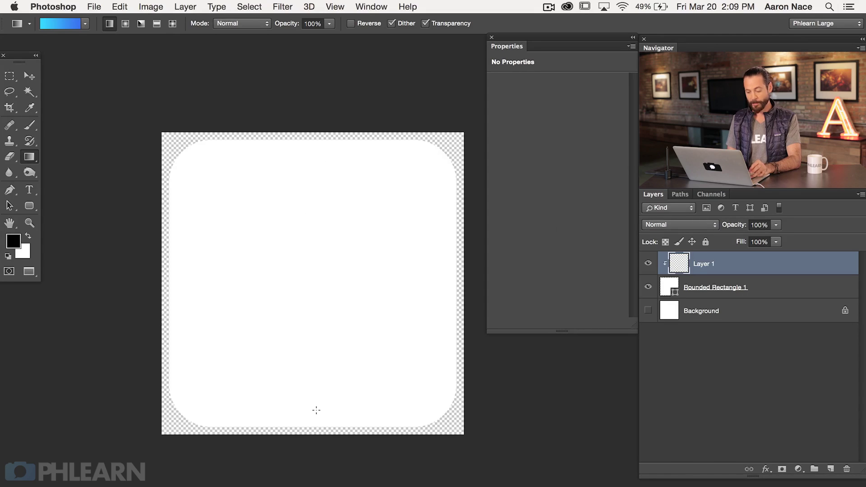
pyautogui.moveTo(314, 355); pyautogui.dragTo(340, 271)
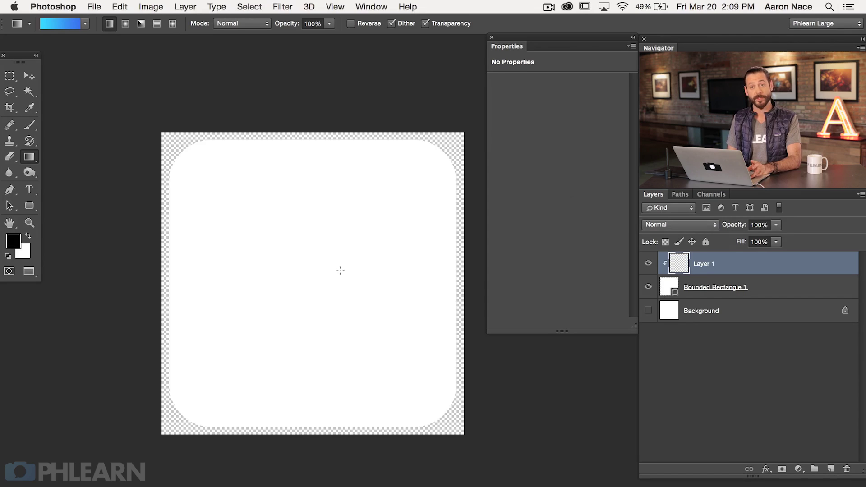
pyautogui.moveTo(334, 223); pyautogui.dragTo(335, 175)
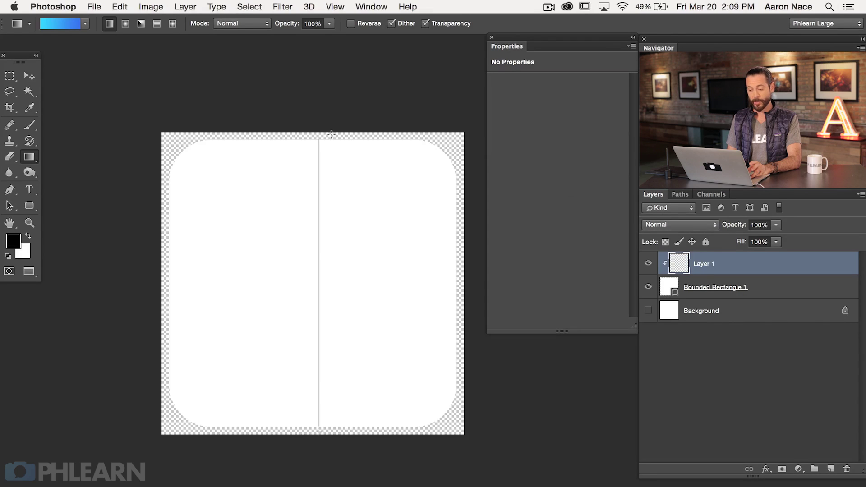
pyautogui.moveTo(330, 130); pyautogui.dragTo(330, 132)
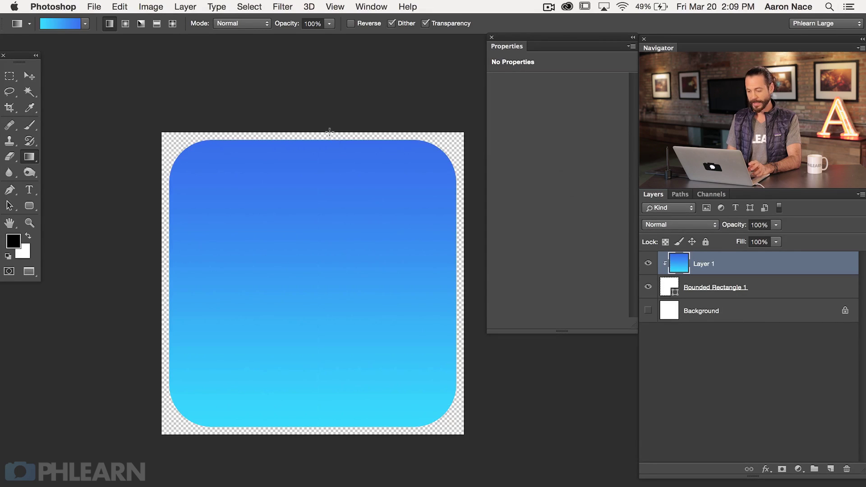
# Toggle Layer 1's visibility to compare the icon with and without the gradient
pyautogui.click(648, 263)
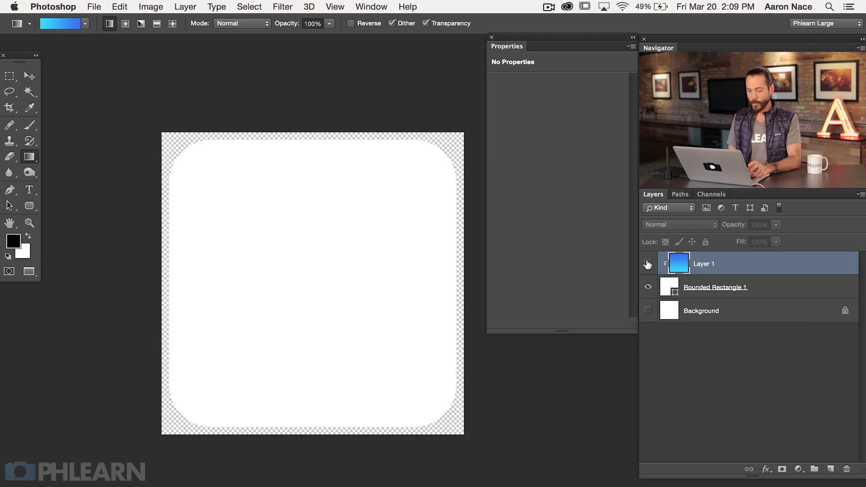
pyautogui.click(647, 263)
pyautogui.click(648, 263)
pyautogui.click(647, 263)
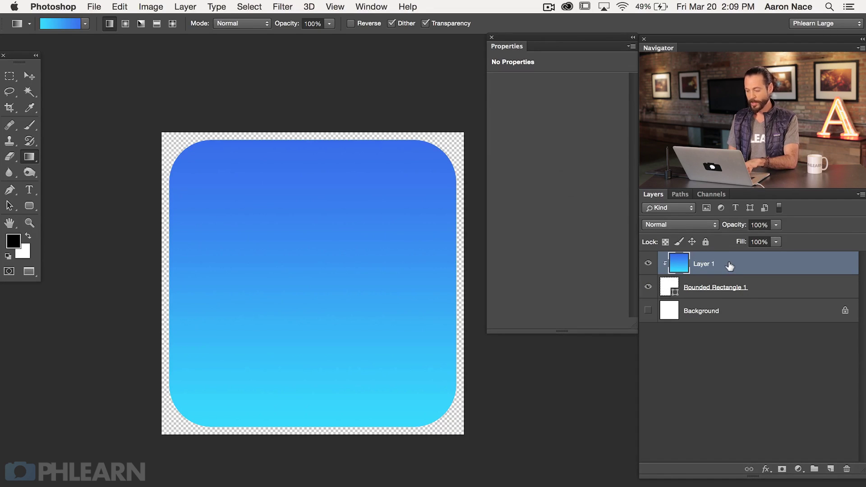
# Release Layer 1 from its clipping mask to view the full gradient, and clip it to the rounded rectangle again
pyautogui.press('super+alt+g')
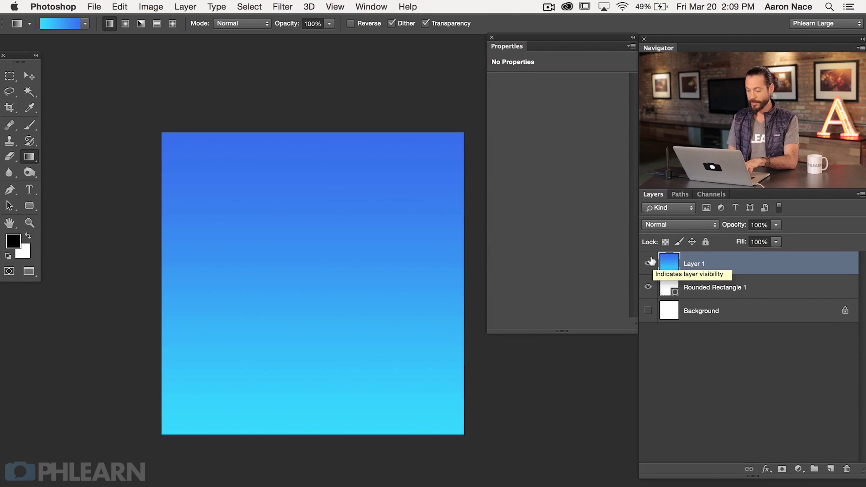
pyautogui.rightClick(734, 264)
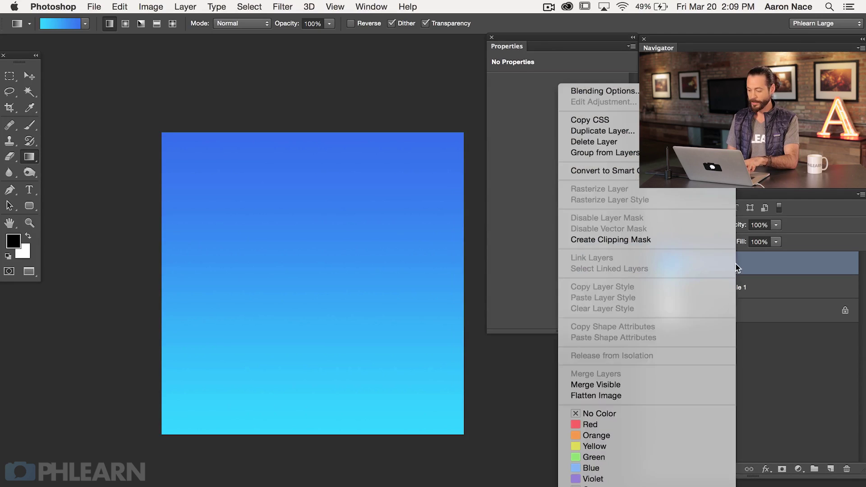
pyautogui.click(655, 244)
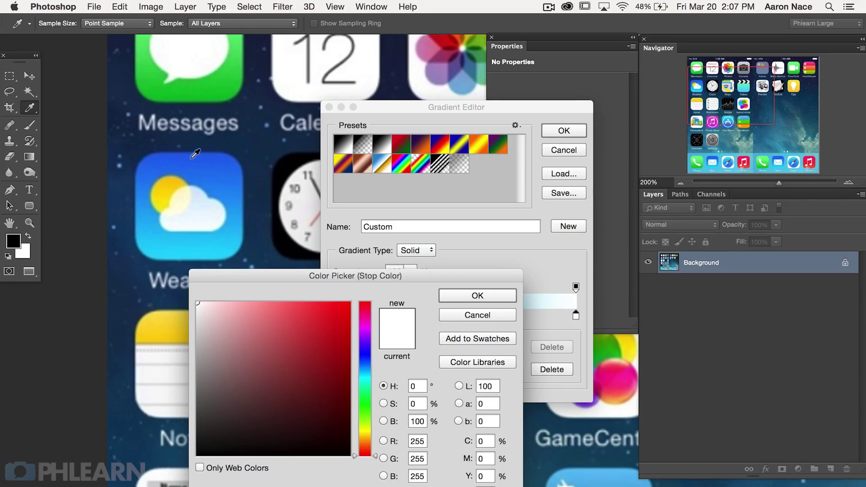
pyautogui.click(192, 158)
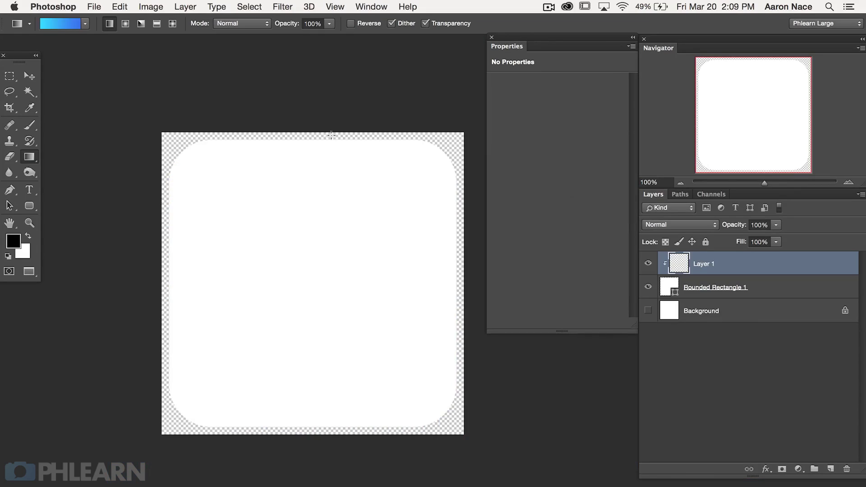
pyautogui.moveTo(318, 428); pyautogui.dragTo(333, 139)
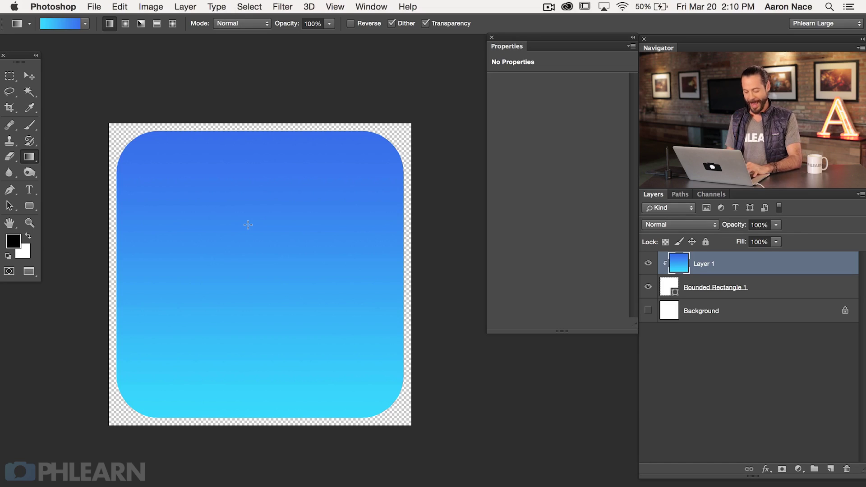
# Return to the standard windowed view and close the IOS8 Sample.jpg reference image
pyautogui.press('f')
pyautogui.press('f')
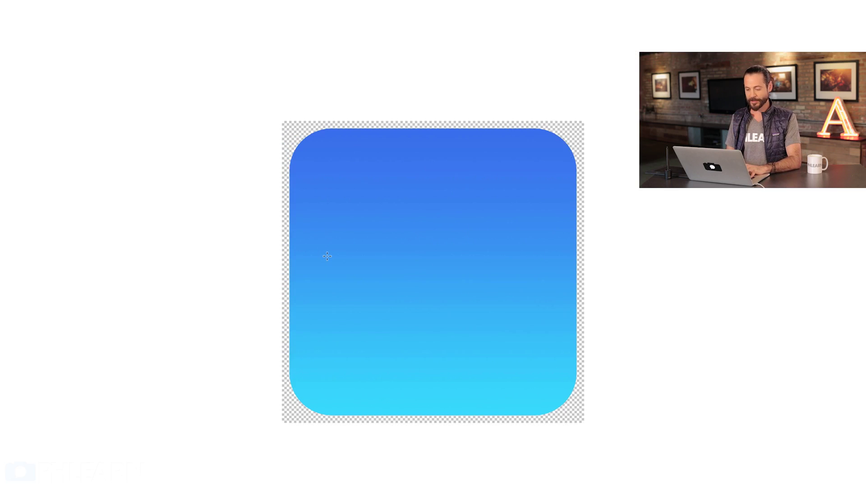
pyautogui.press('f')
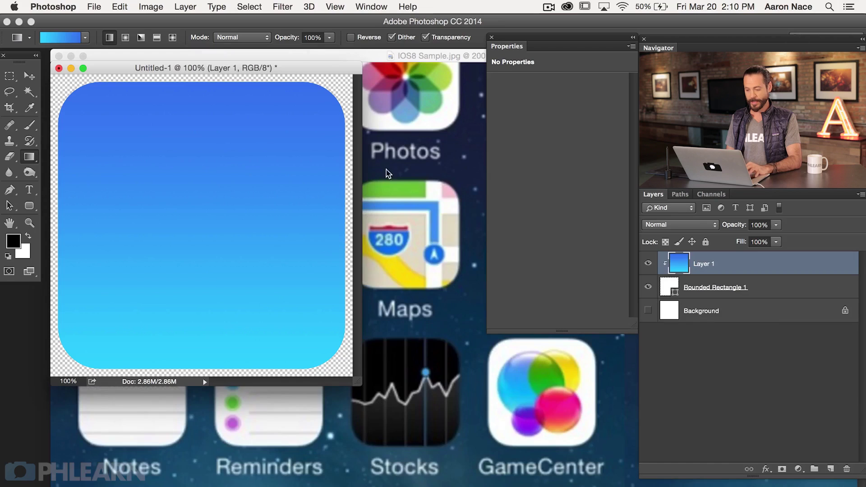
pyautogui.click(420, 53)
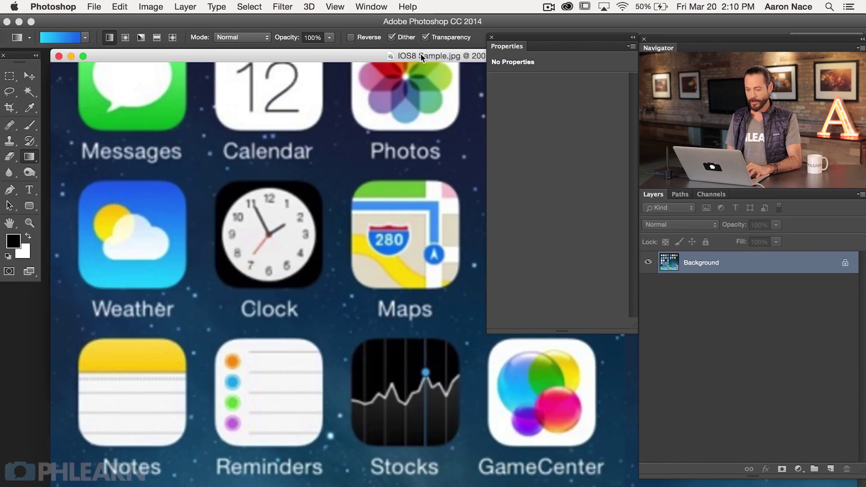
pyautogui.click(59, 57)
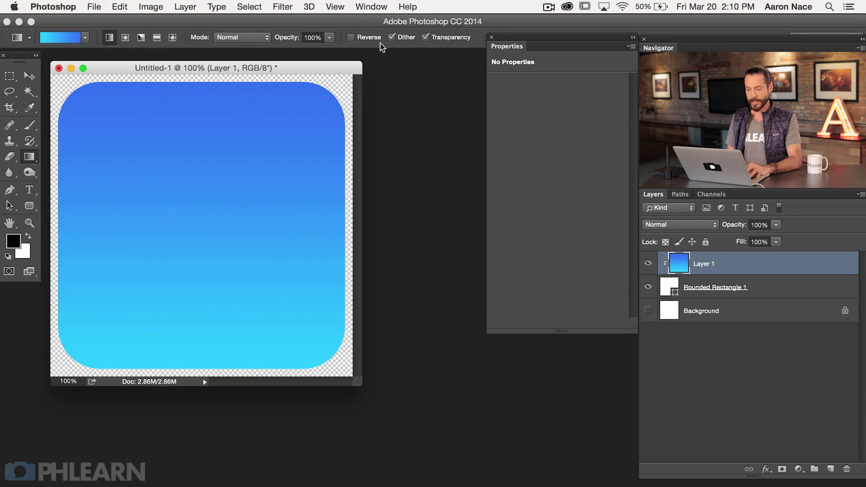
# Copy the white camera logo from PhlearnCamera_White-4 onto the gradient in the icon document, and show that document in full-screen mode
pyautogui.click(374, 7)
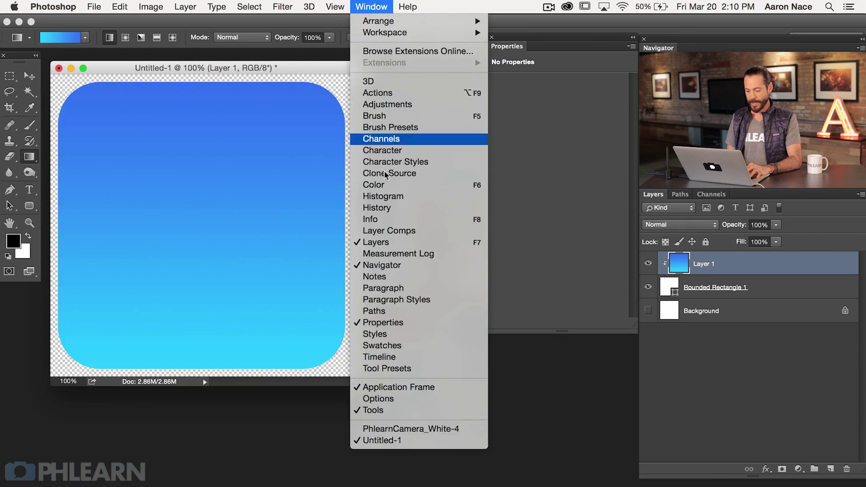
pyautogui.click(405, 425)
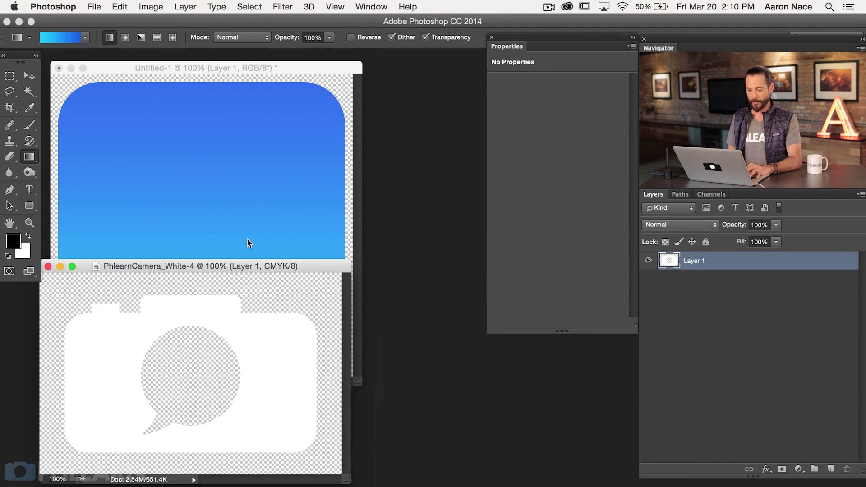
pyautogui.moveTo(261, 267); pyautogui.dragTo(400, 268)
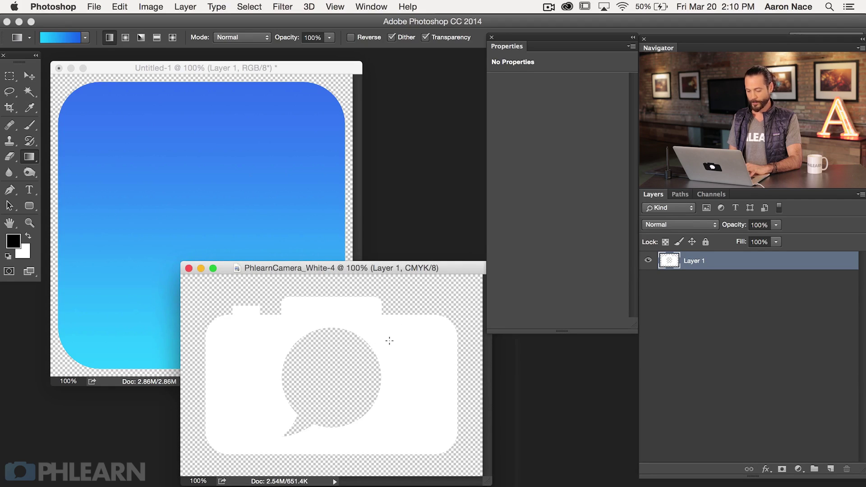
pyautogui.press('v')
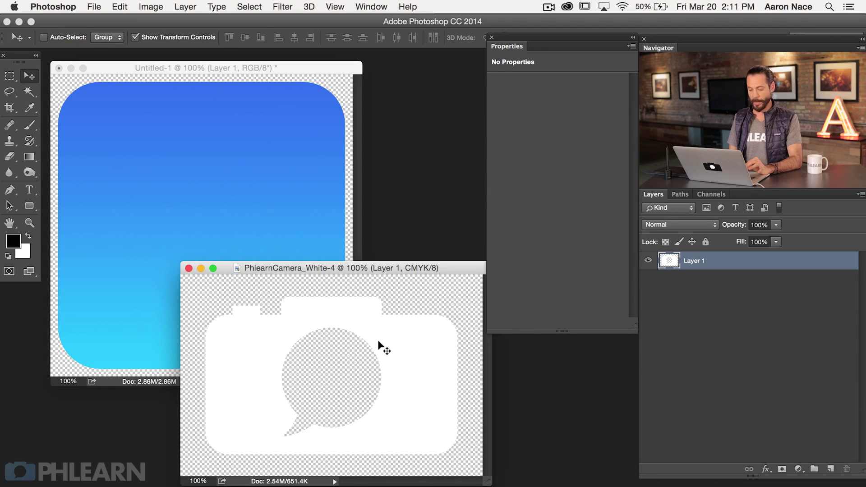
pyautogui.moveTo(334, 311); pyautogui.dragTo(290, 234)
pyautogui.moveTo(301, 289); pyautogui.dragTo(259, 267)
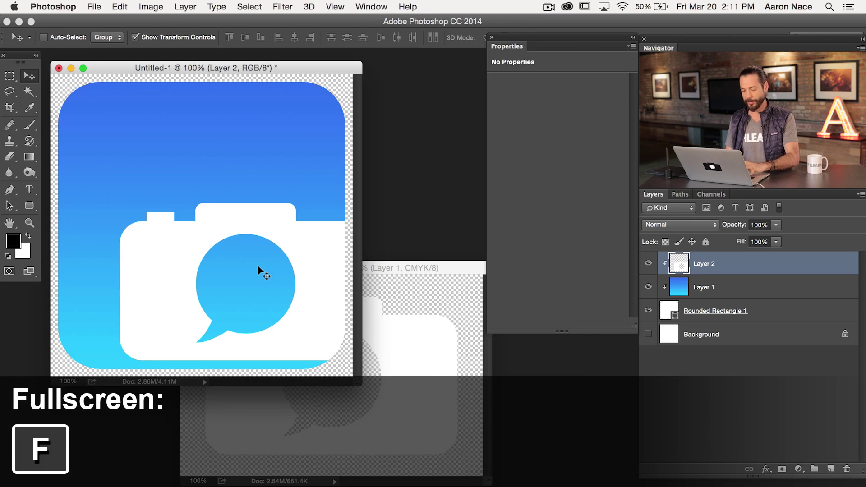
pyautogui.press('f')
pyautogui.moveTo(364, 311); pyautogui.dragTo(286, 285)
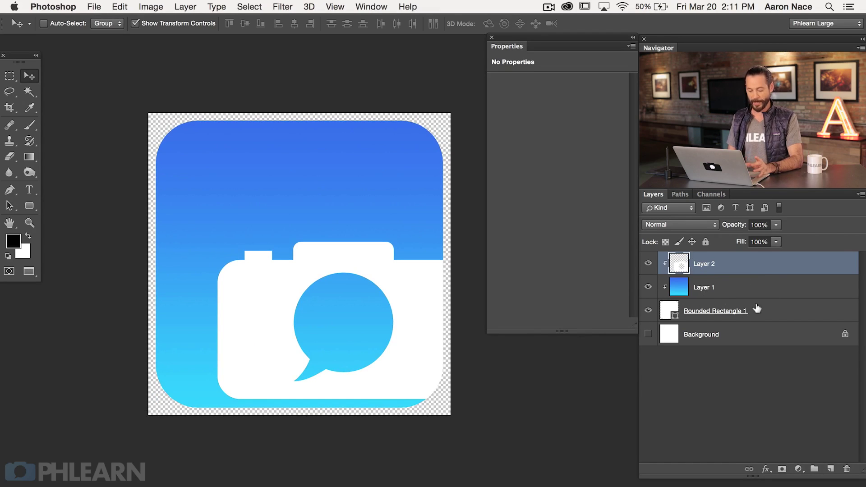
# Move the camera logo on Layer 2 to roughly the middle of the icon's lower half, and select the whole canvas
pyautogui.click(646, 262)
pyautogui.click(647, 262)
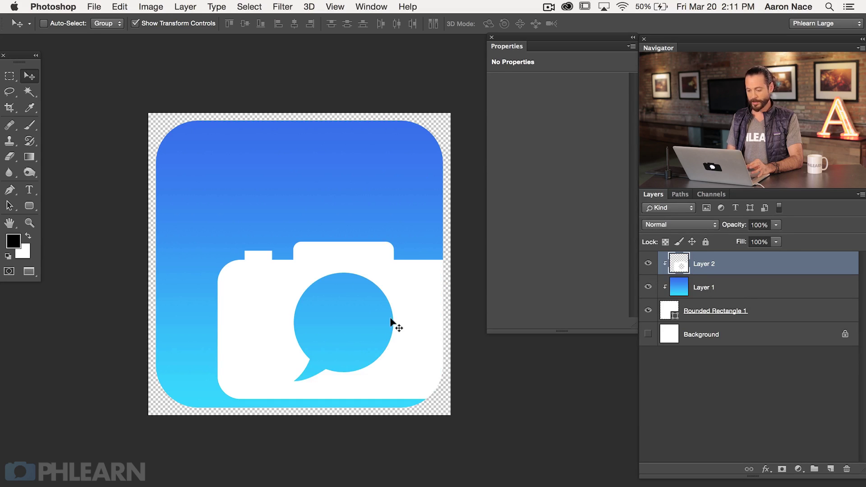
pyautogui.moveTo(388, 342); pyautogui.dragTo(388, 380)
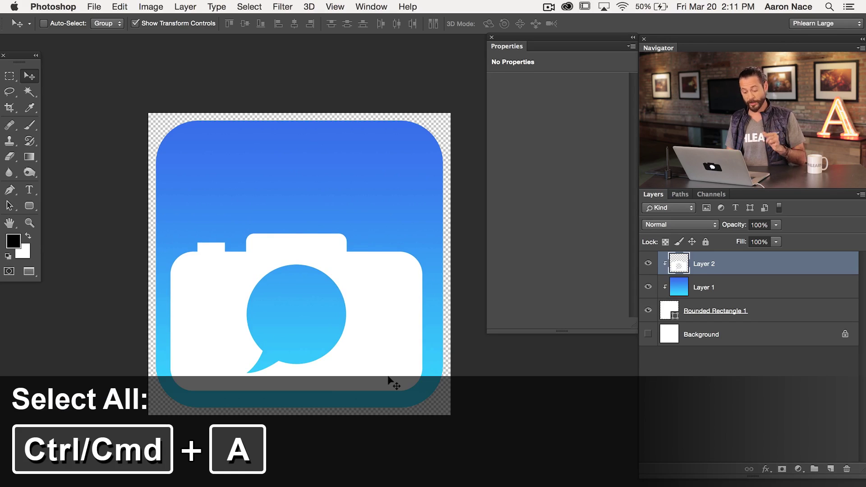
pyautogui.press('super+a')
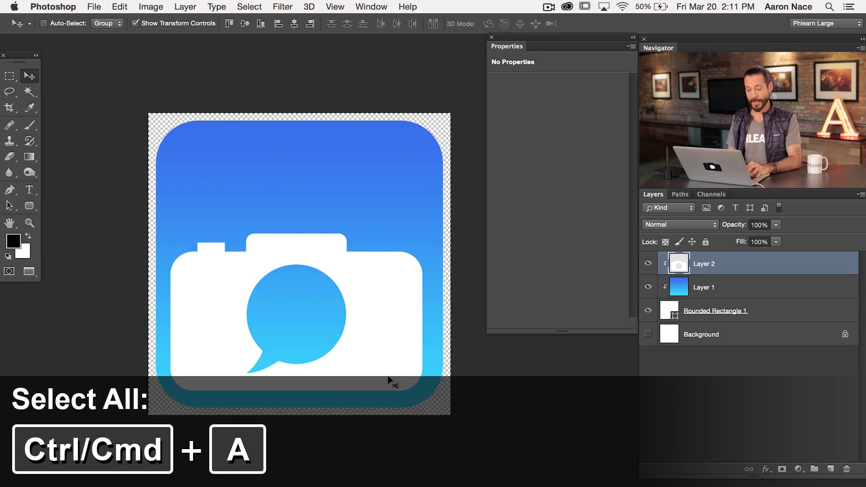
pyautogui.click(250, 6)
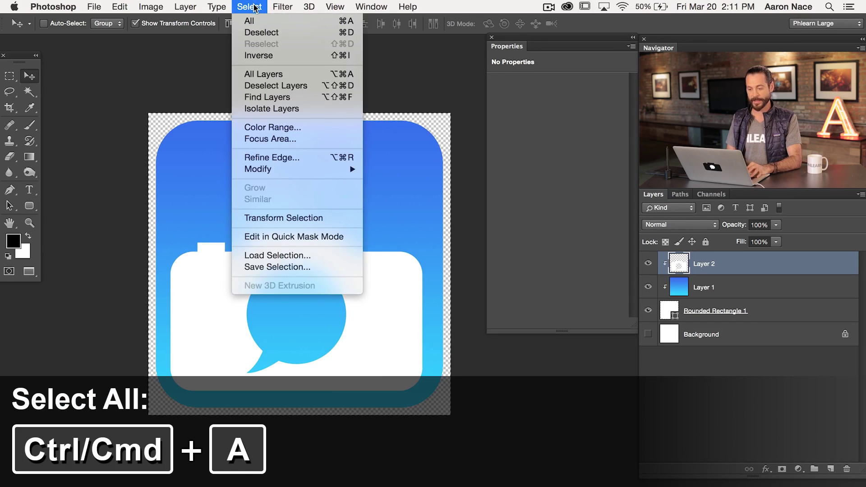
pyautogui.click(198, 51)
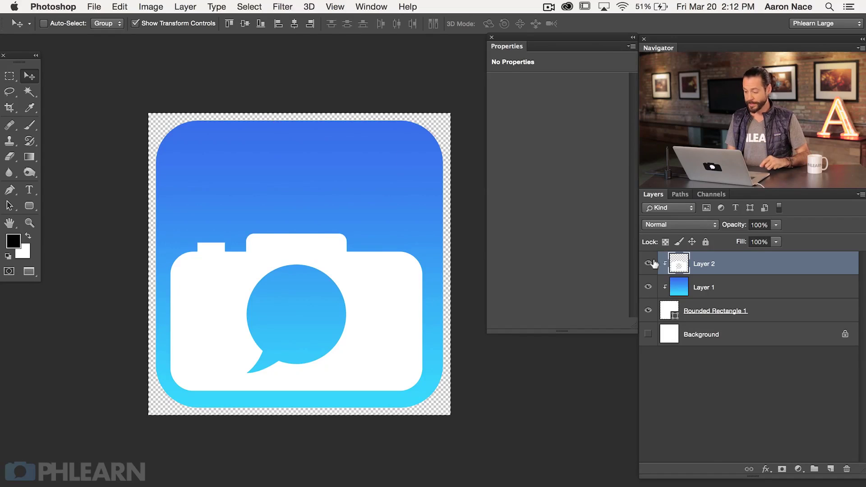
# Try aligning the camera logo to the canvas selection's right, bottom, left and top edges in turn
pyautogui.click(649, 263)
pyautogui.click(649, 263)
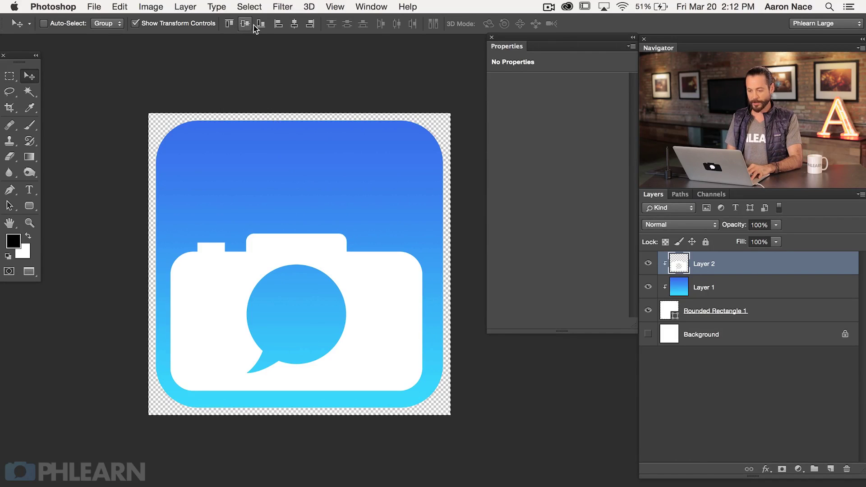
pyautogui.click(310, 24)
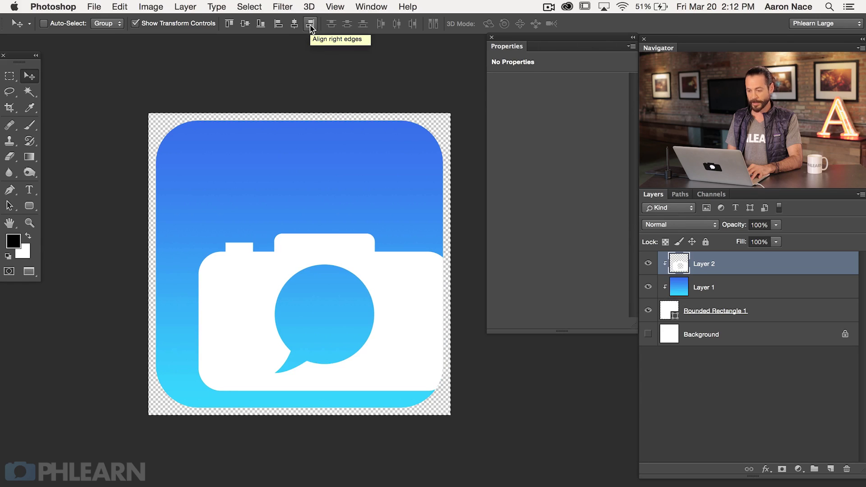
pyautogui.click(260, 25)
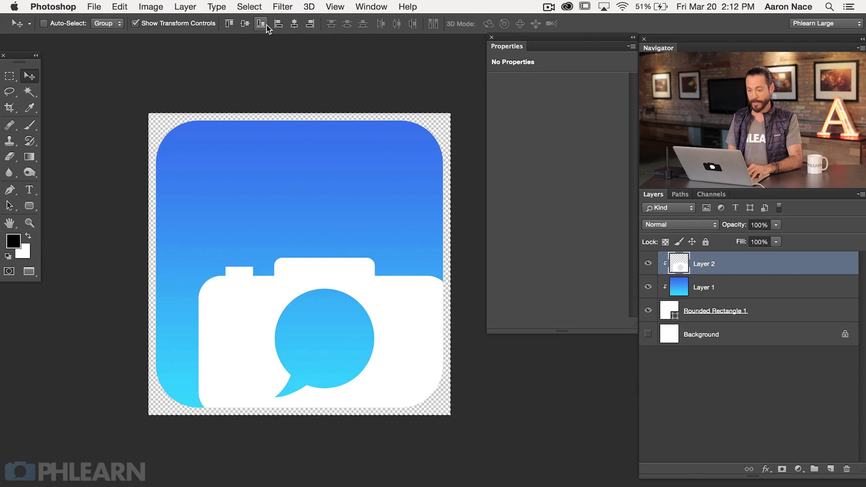
pyautogui.click(279, 26)
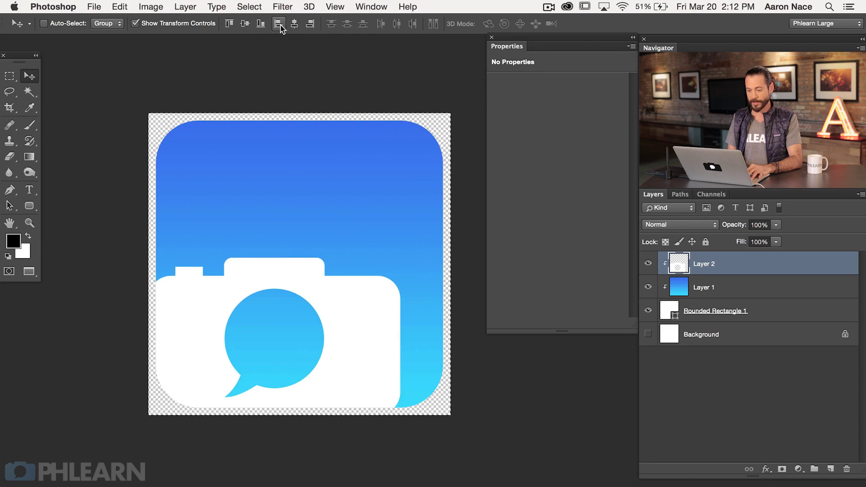
pyautogui.click(228, 24)
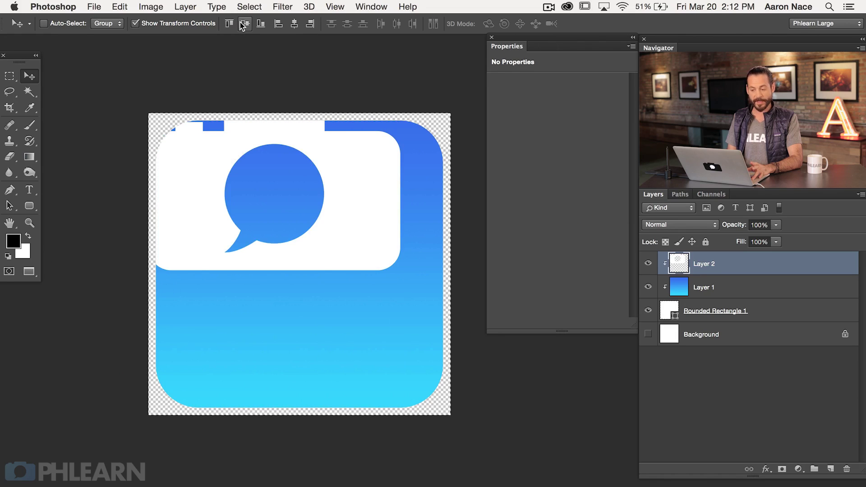
# Centre the camera logo vertically and horizontally on the canvas, and scale it proportionally about its centre to about 78%
pyautogui.click(246, 27)
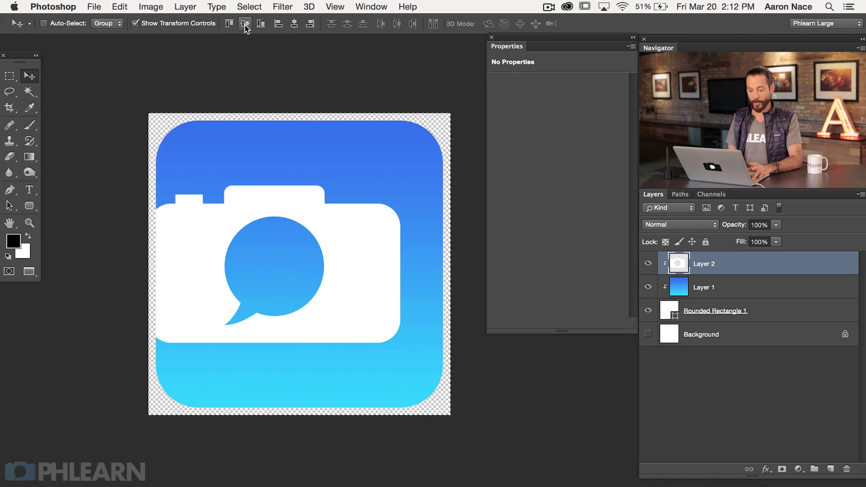
pyautogui.click(295, 24)
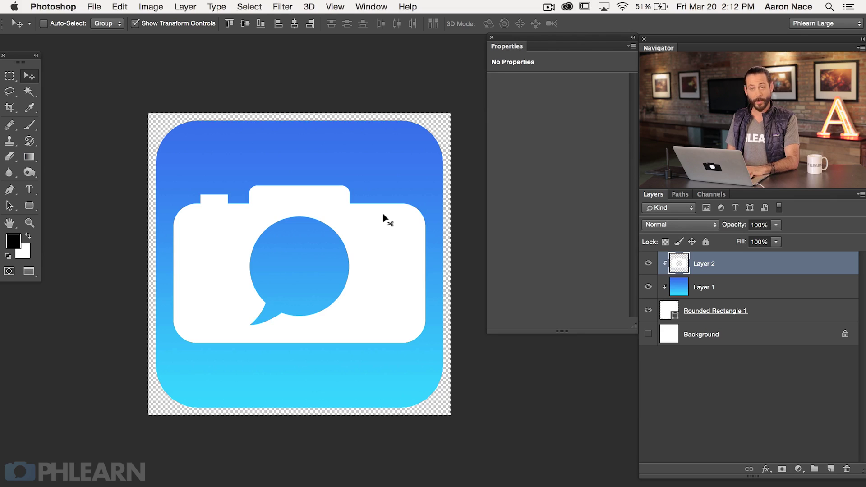
pyautogui.hotkey('ctrl', 't')
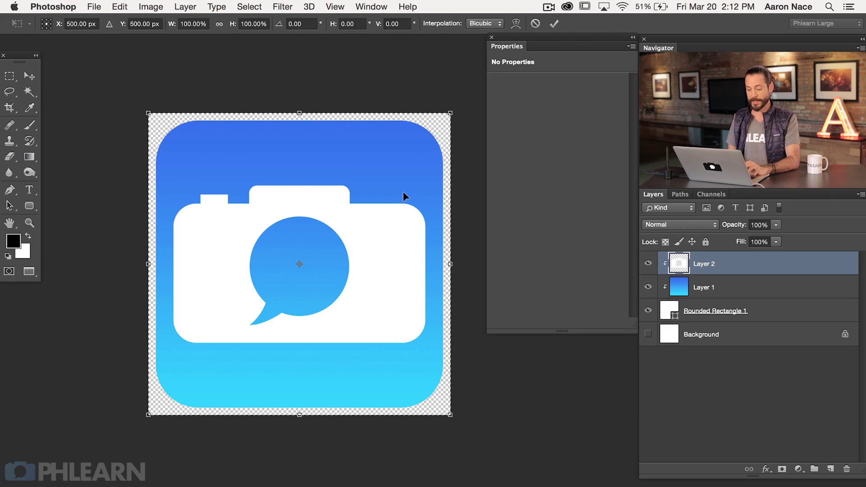
pyautogui.moveTo(450, 110); pyautogui.dragTo(420, 147)
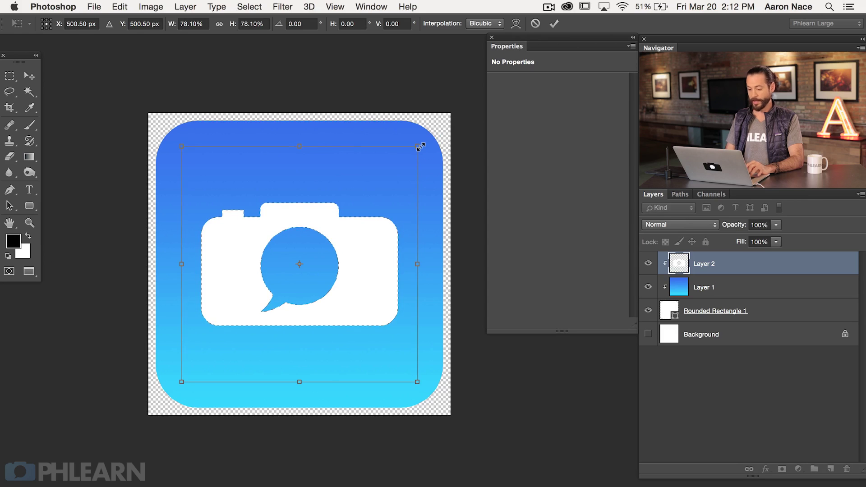
pyautogui.press('Return')
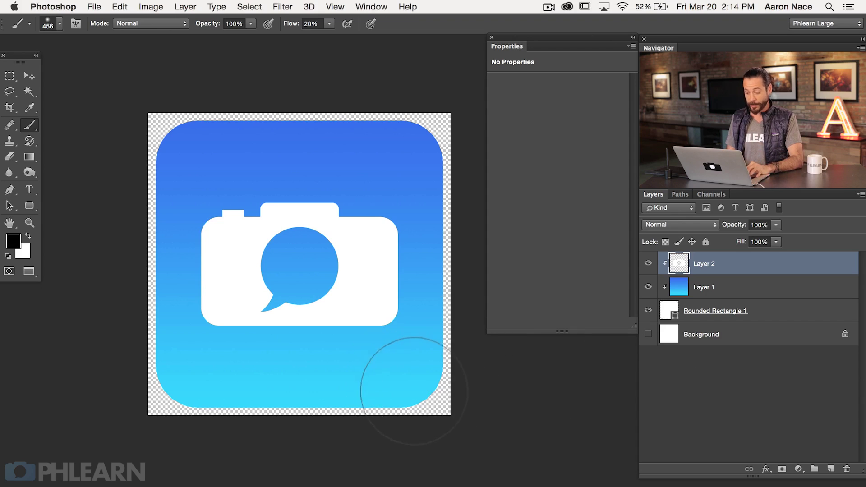
# Open the blending options for Rounded Rectangle 1, and clear the workspace so the icon shows beside the Layer Style dialog
pyautogui.click(774, 316)
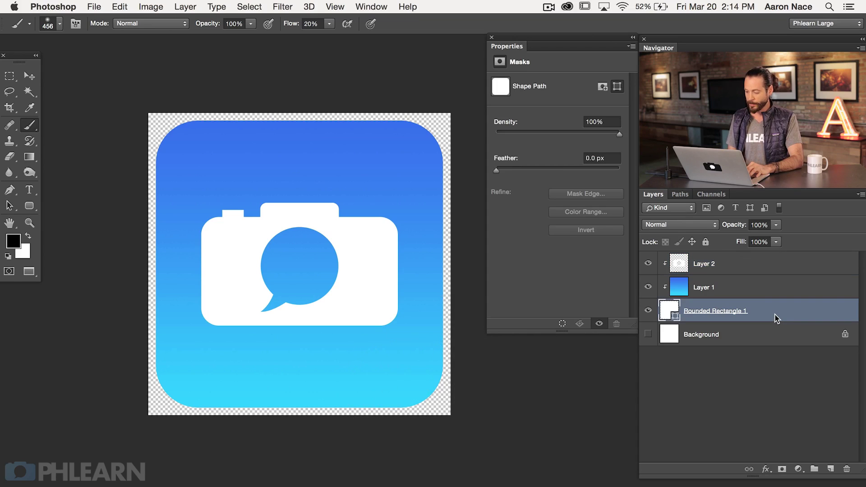
pyautogui.click(766, 469)
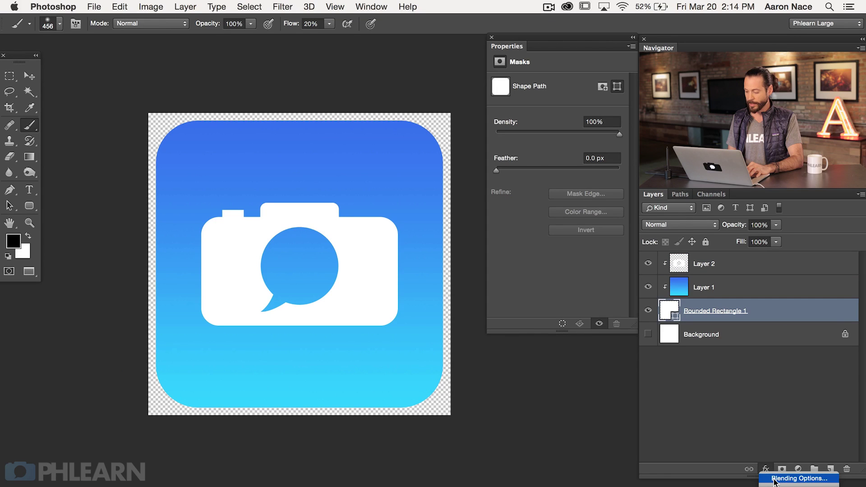
pyautogui.click(773, 479)
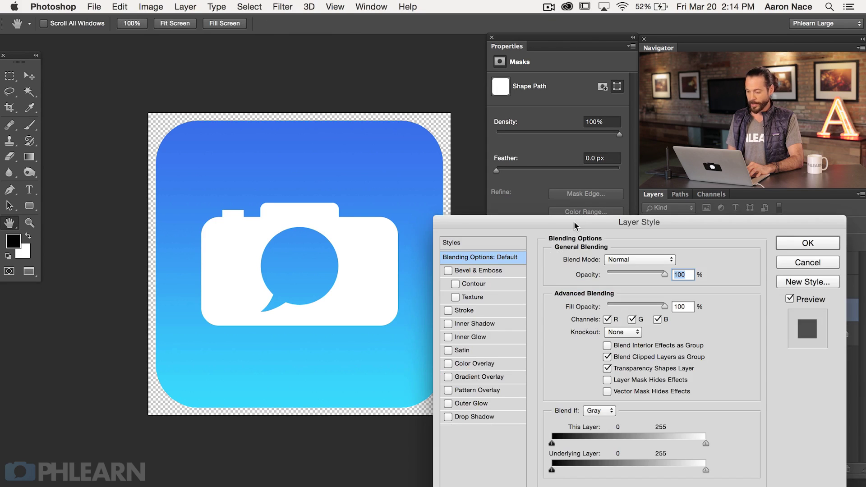
pyautogui.moveTo(574, 221); pyautogui.dragTo(78, 135)
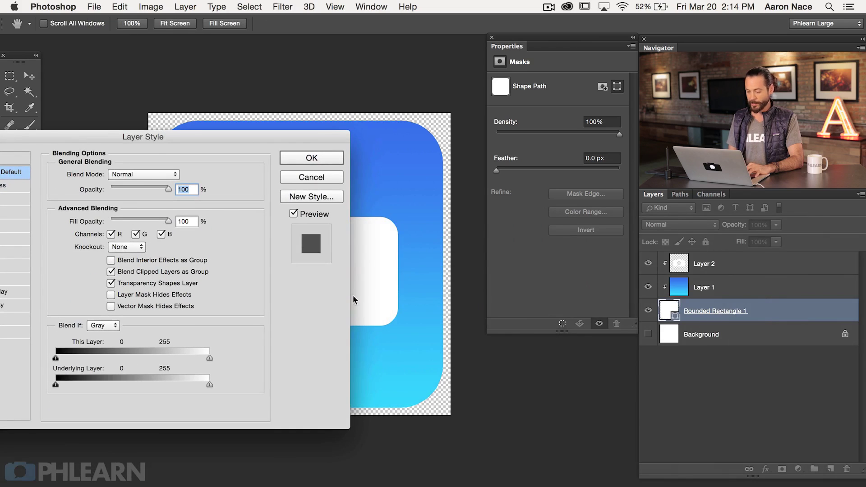
pyautogui.moveTo(370, 326); pyautogui.dragTo(496, 336)
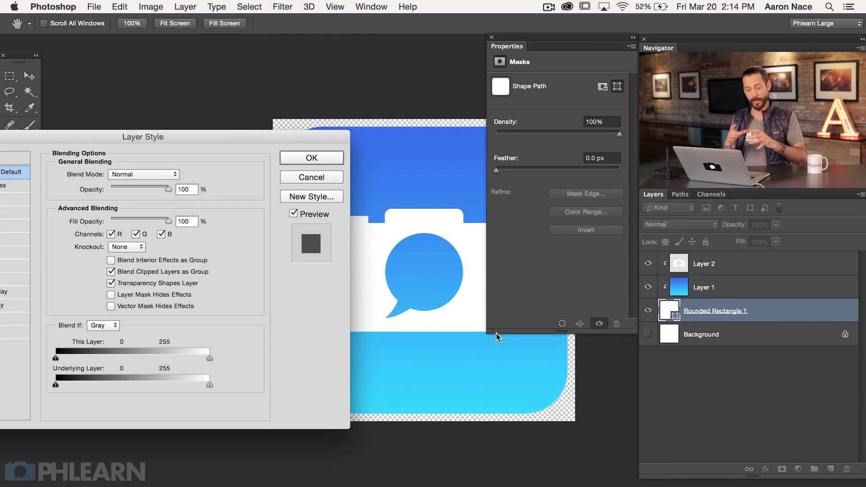
pyautogui.moveTo(268, 138); pyautogui.dragTo(330, 115)
pyautogui.click(492, 38)
pyautogui.moveTo(466, 153); pyautogui.dragTo(512, 137)
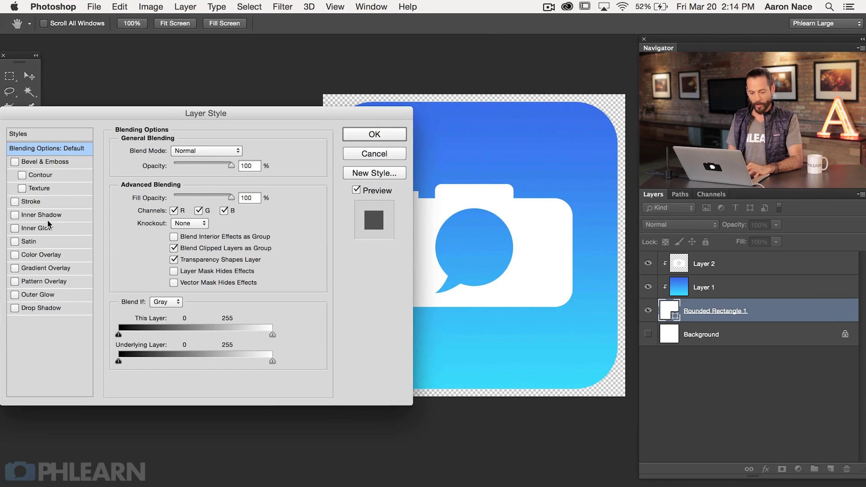
# Add a drop shadow to the rounded rectangle with a size of 40 px
pyautogui.click(15, 308)
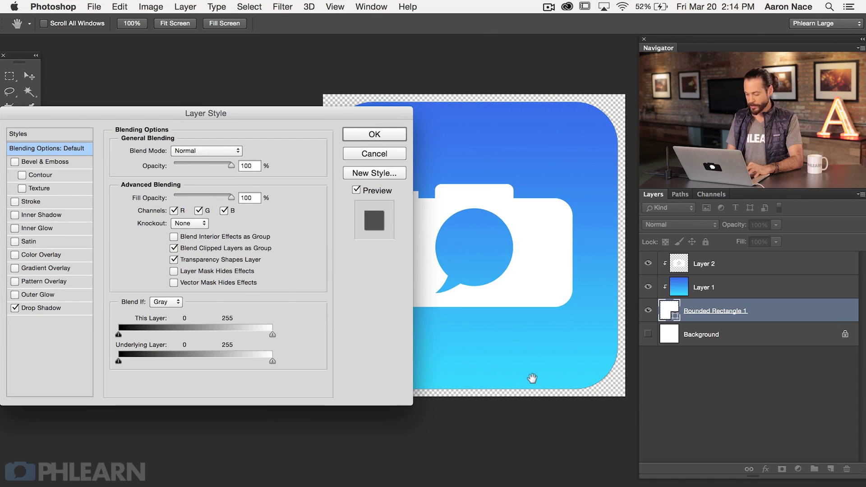
pyautogui.press('super+equal')
pyautogui.moveTo(544, 415); pyautogui.dragTo(429, 448)
pyautogui.click(42, 308)
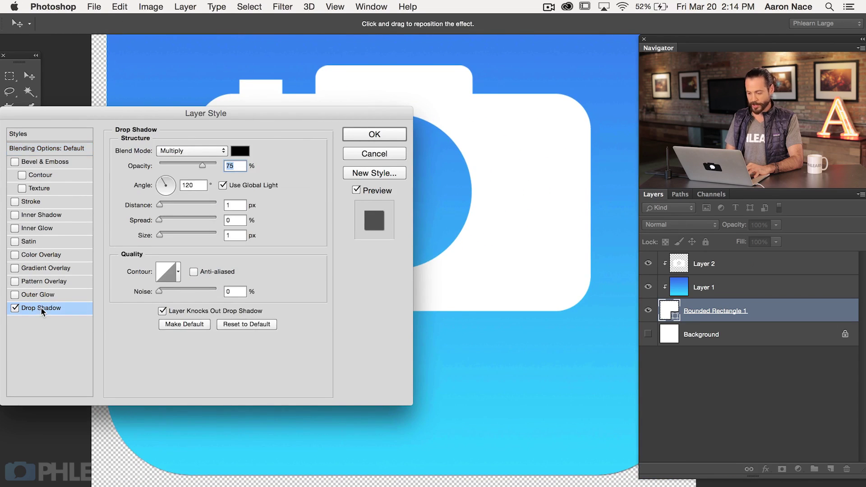
pyautogui.click(166, 235)
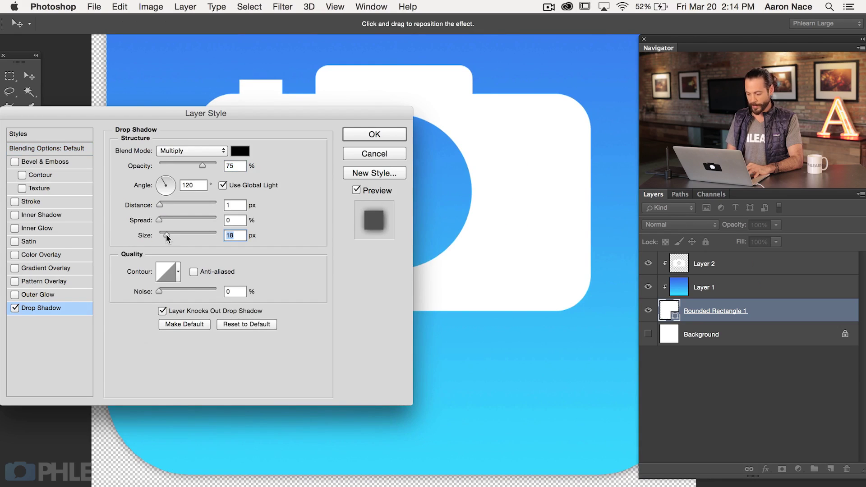
pyautogui.moveTo(171, 234); pyautogui.dragTo(159, 234)
pyautogui.click(170, 234)
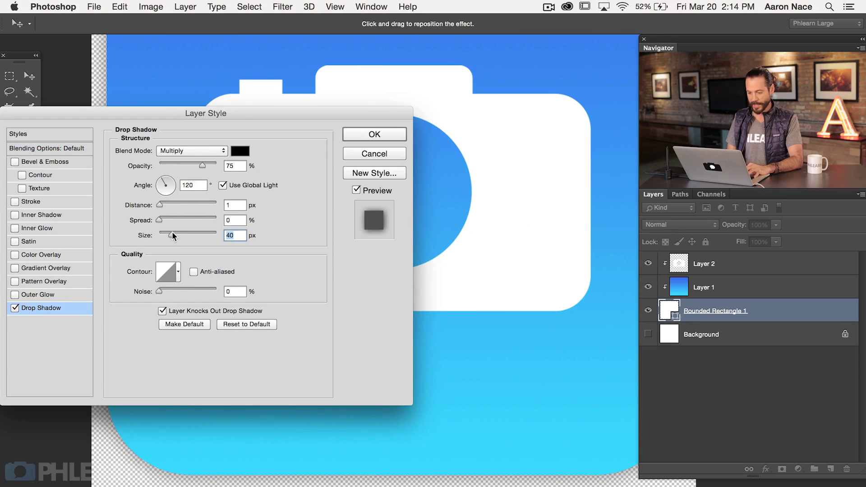
# Set the drop shadow's opacity to 100% and its distance to 15 px
pyautogui.click(185, 165)
pyautogui.moveTo(185, 162); pyautogui.dragTo(217, 157)
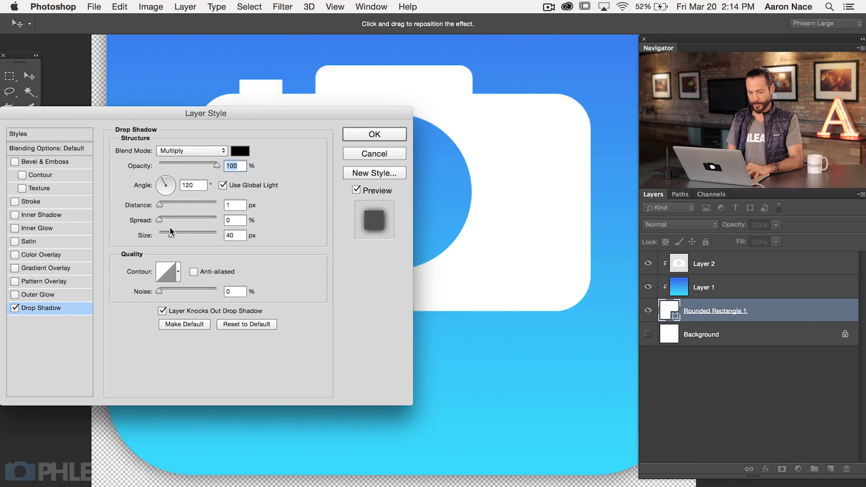
pyautogui.moveTo(163, 203); pyautogui.dragTo(167, 203)
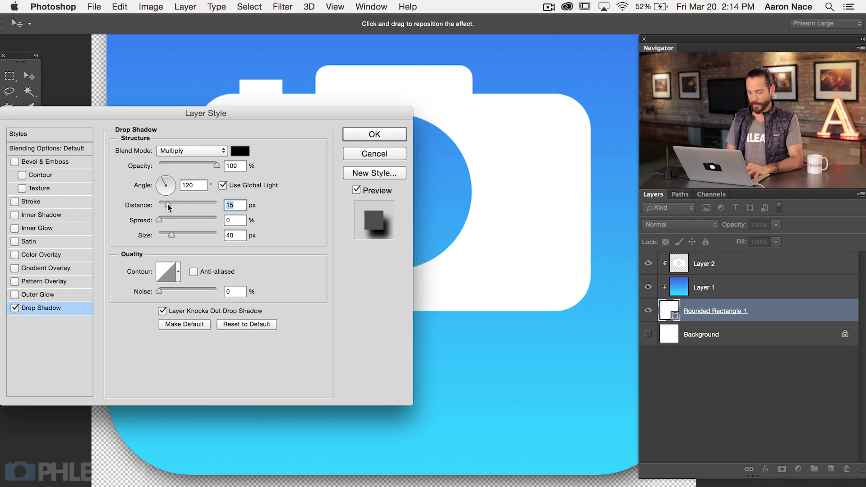
pyautogui.press('super+minus')
pyautogui.moveTo(508, 326); pyautogui.dragTo(543, 350)
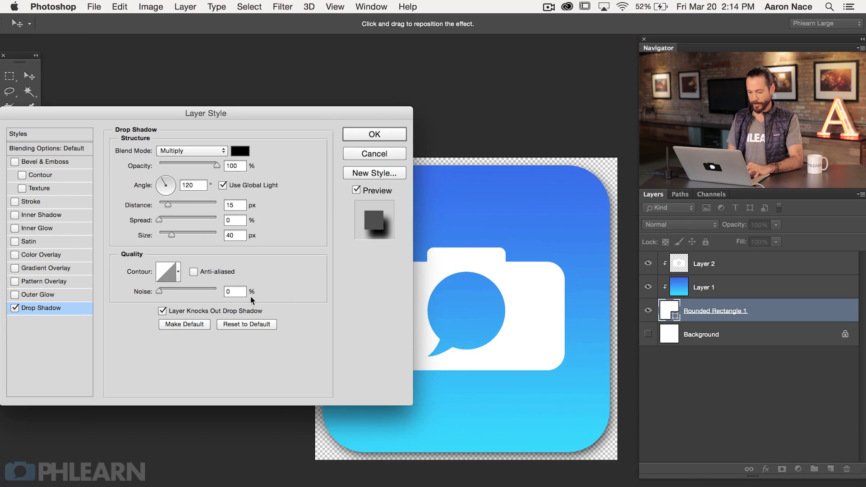
# Soften the drop shadow to a size of 32 px and 65% opacity, and apply the layer style
pyautogui.moveTo(165, 233)
pyautogui.mouseDown()
pyautogui.moveTo(190, 234)
pyautogui.moveTo(146, 229)
pyautogui.moveTo(169, 229)
pyautogui.mouseUp()
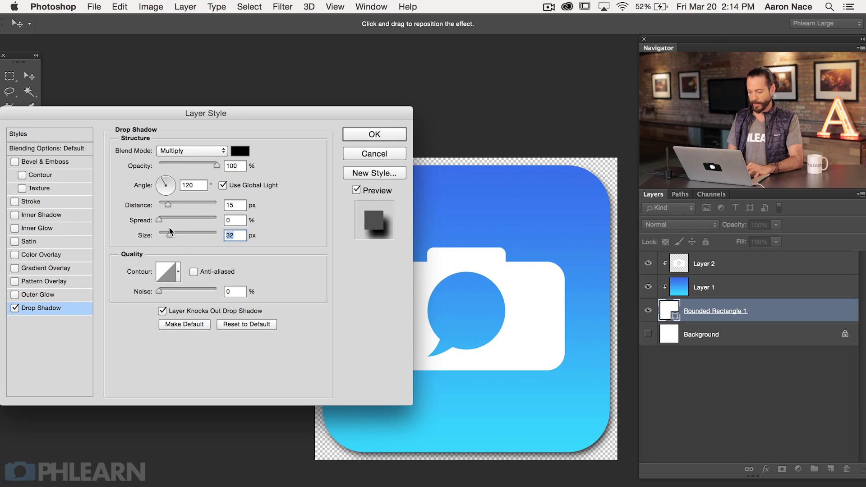
pyautogui.click(205, 164)
pyautogui.moveTo(202, 160); pyautogui.dragTo(196, 162)
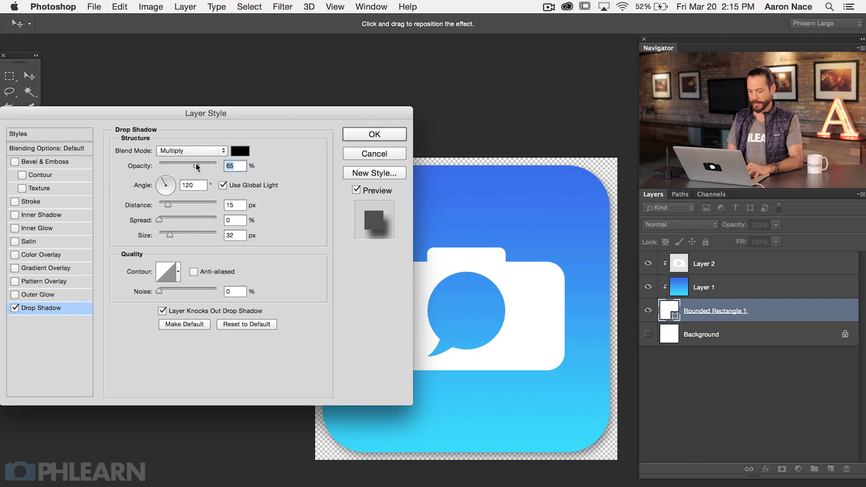
pyautogui.click(374, 134)
pyautogui.moveTo(480, 289)
pyautogui.mouseDown()
pyautogui.moveTo(354, 247)
pyautogui.moveTo(368, 267)
pyautogui.mouseUp()
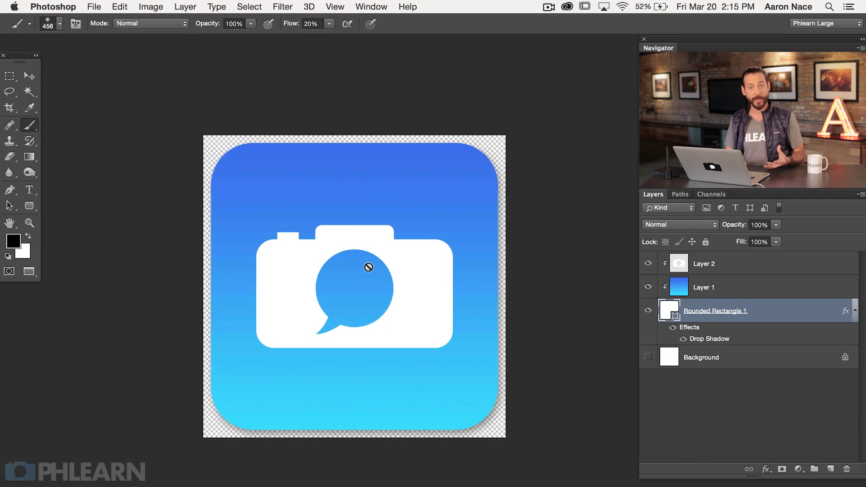
# Show the white Background layer and set the area around the canvas to a custom white colour
pyautogui.click(648, 358)
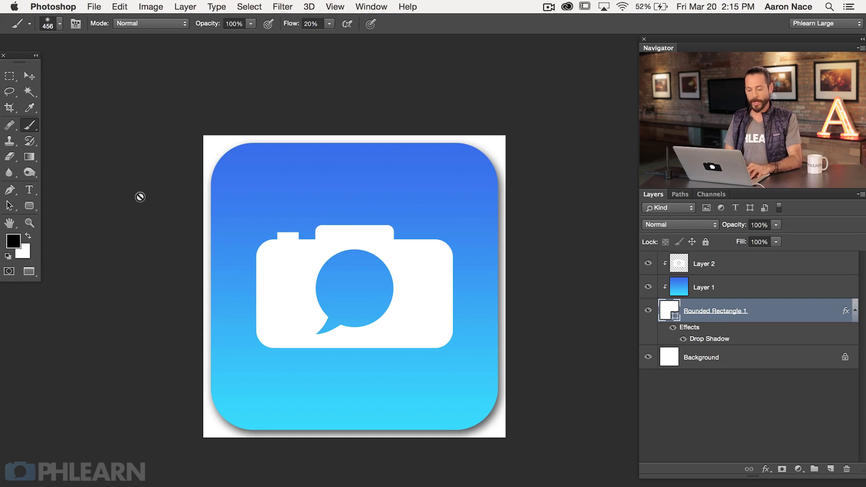
pyautogui.rightClick(140, 197)
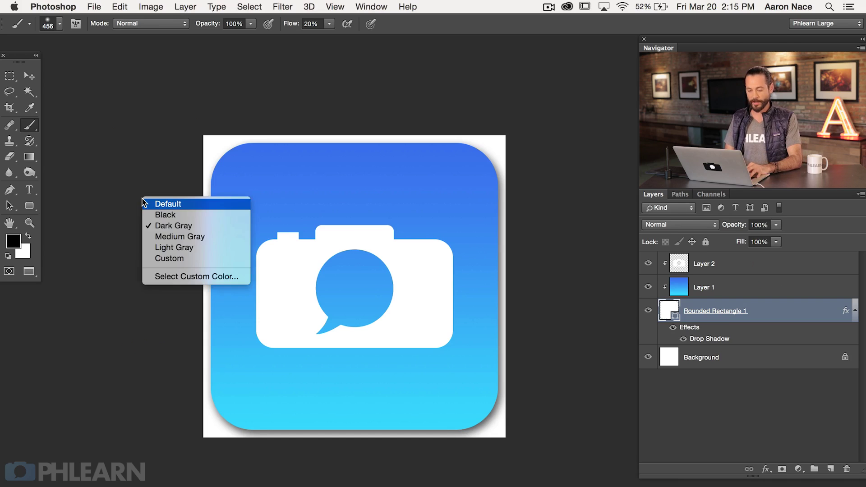
pyautogui.click(185, 278)
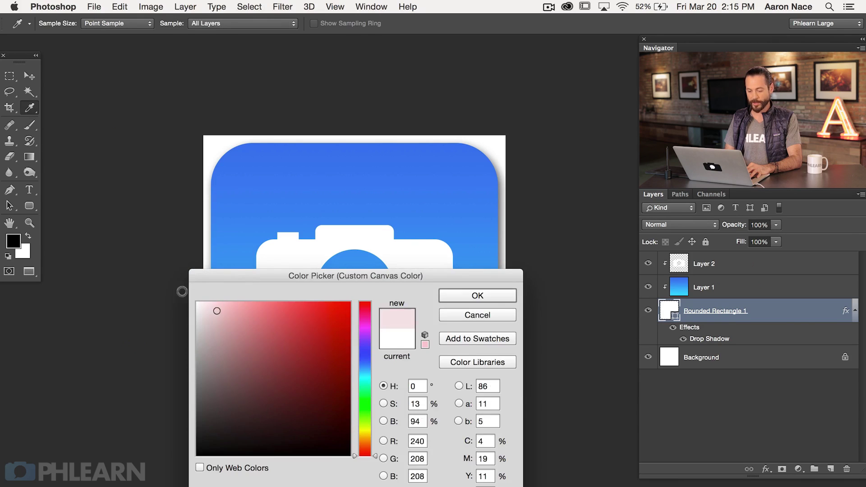
pyautogui.click(477, 295)
pyautogui.press('b')
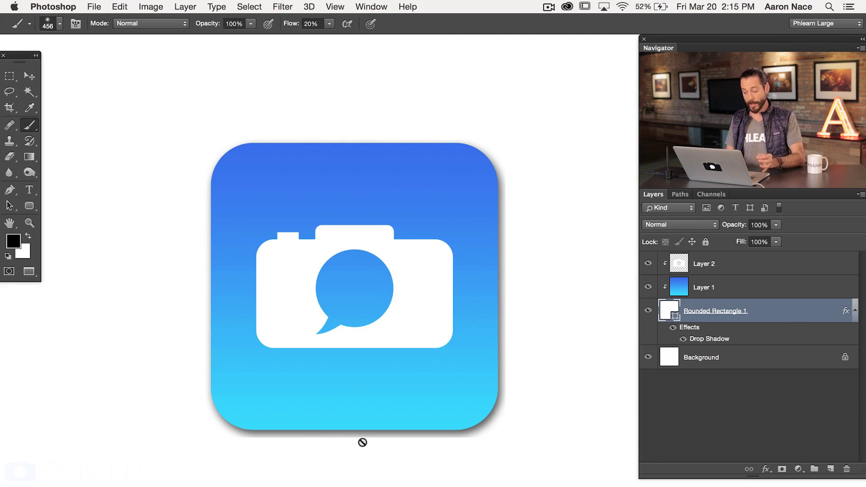
# Reduce the rounded rectangle's drop shadow to a size of 10 px, 34% opacity and 12 px distance, and apply it
pyautogui.press('super+plus')
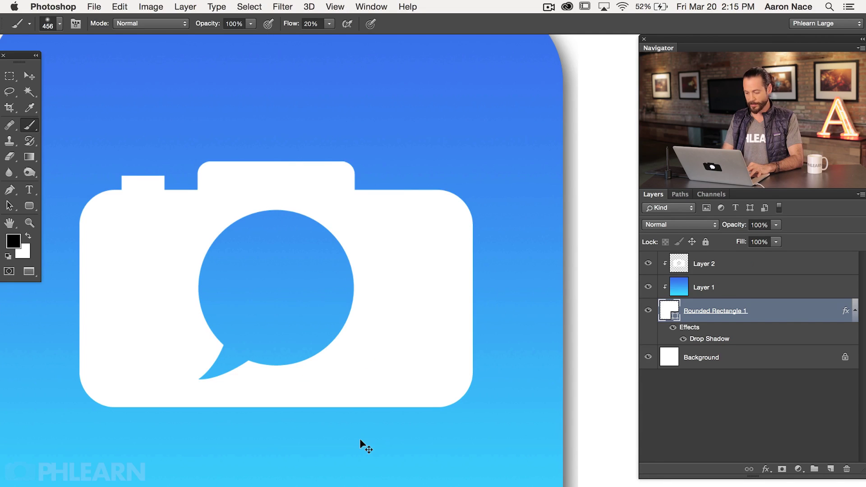
pyautogui.scroll(-5, 411, 443)
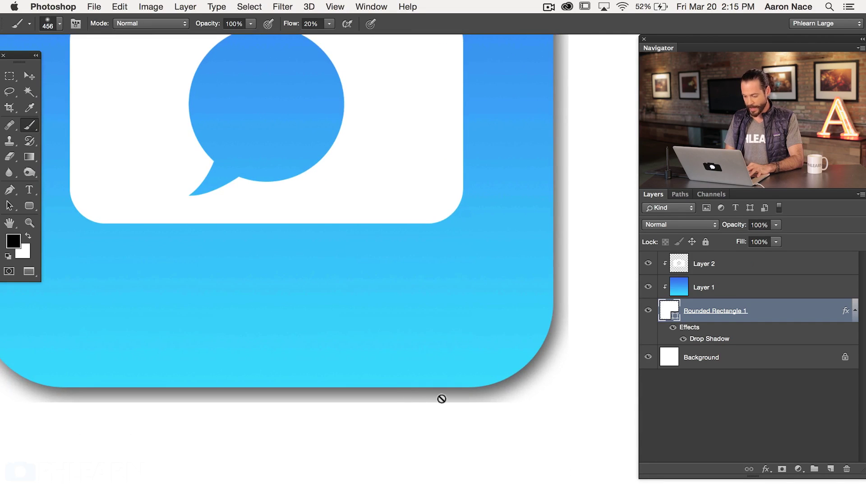
pyautogui.press('super+minus')
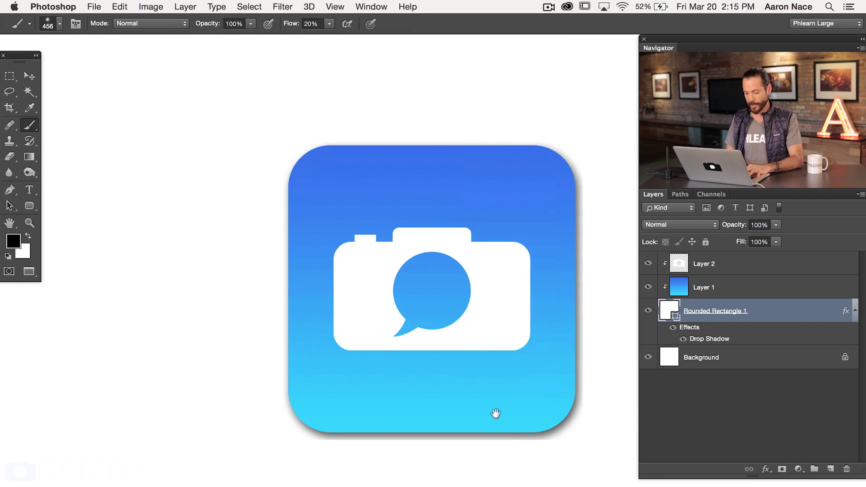
pyautogui.moveTo(500, 414); pyautogui.dragTo(455, 413)
pyautogui.doubleClick(739, 338)
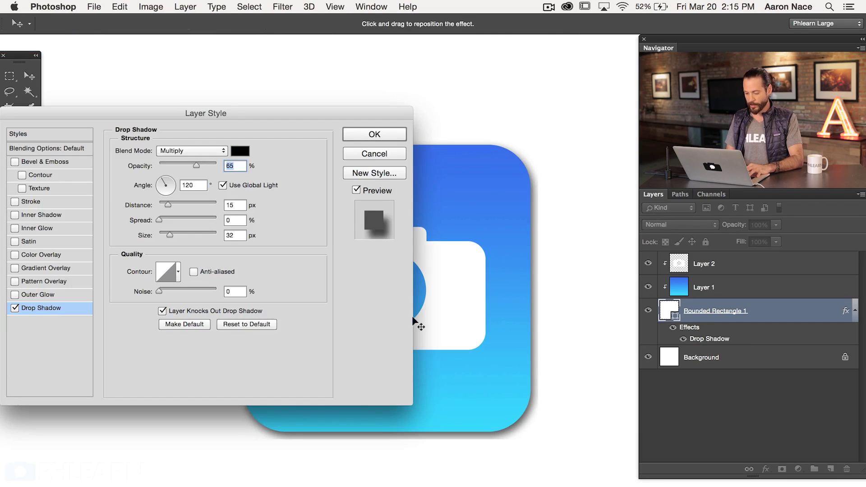
pyautogui.moveTo(170, 234); pyautogui.dragTo(164, 239)
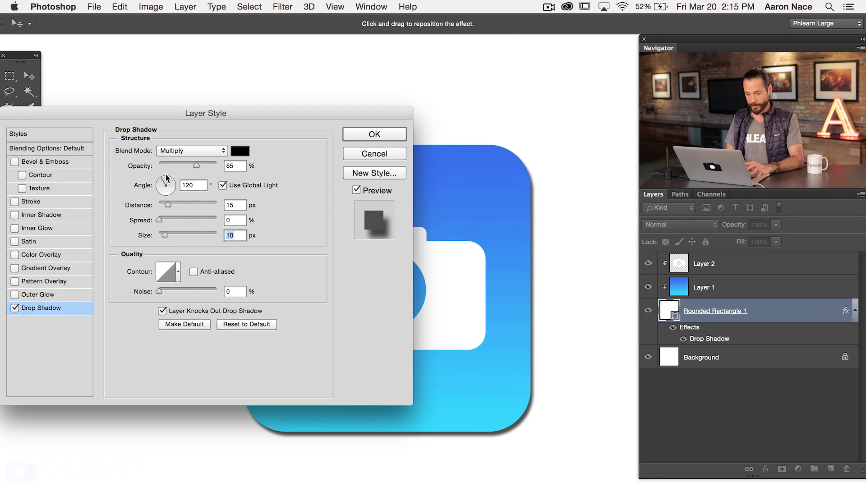
pyautogui.moveTo(184, 163); pyautogui.dragTo(178, 164)
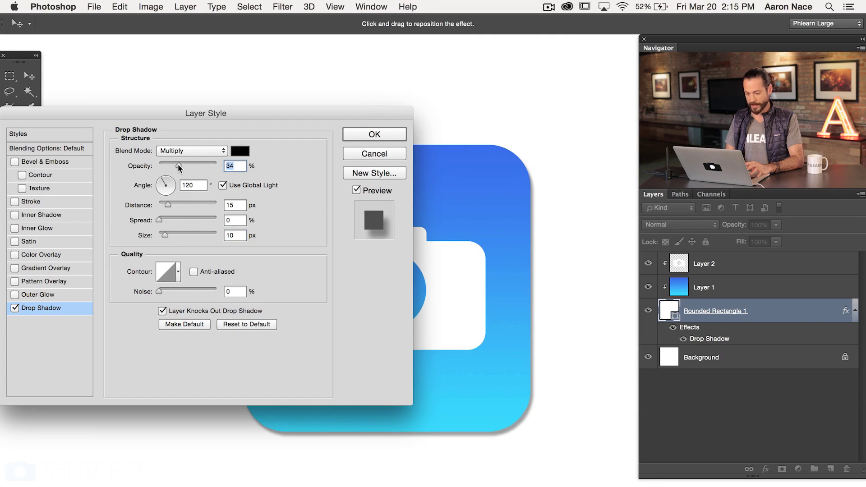
pyautogui.moveTo(167, 202)
pyautogui.mouseDown()
pyautogui.moveTo(155, 206)
pyautogui.moveTo(163, 203)
pyautogui.mouseUp()
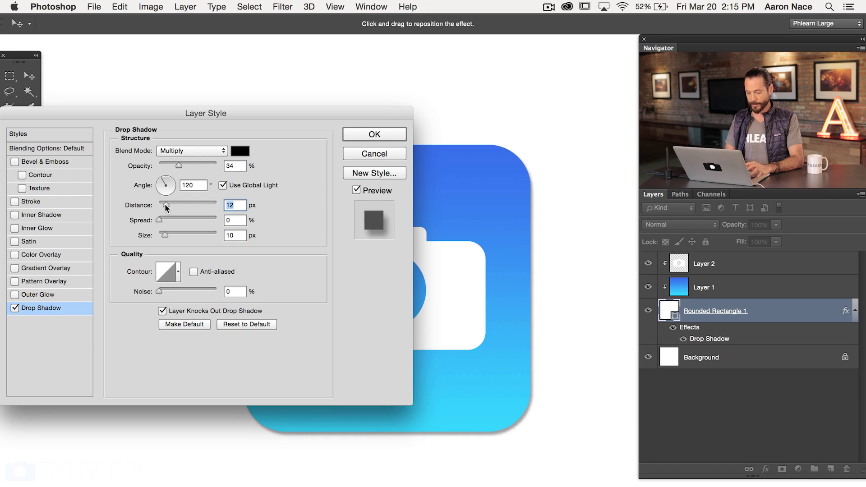
pyautogui.click(365, 135)
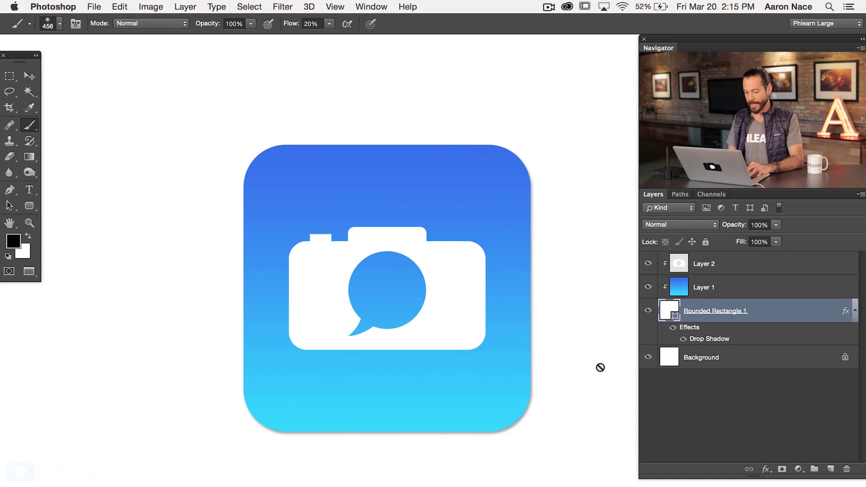
# Check the softened shadow along the icon's lower edge up close and hide the white Background layer
pyautogui.press('super+1')
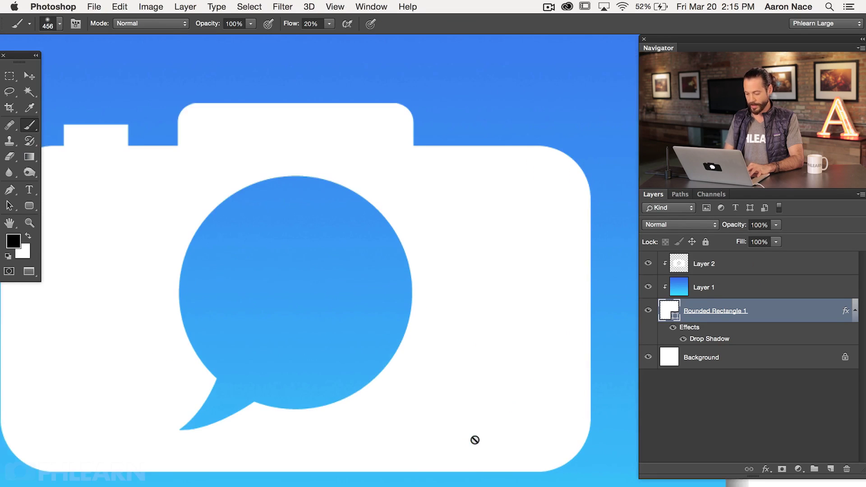
pyautogui.scroll(-10, 475, 440)
pyautogui.hscroll(5, 469, 356)
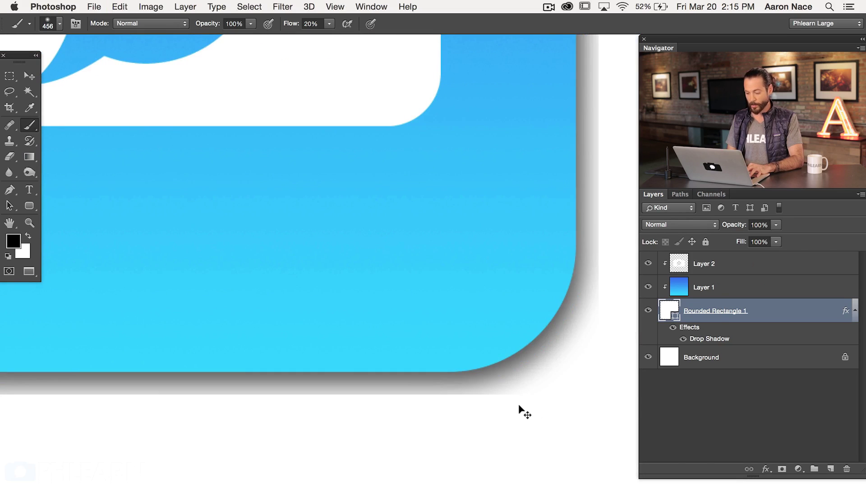
pyautogui.press('super+minus')
pyautogui.press('super+minus')
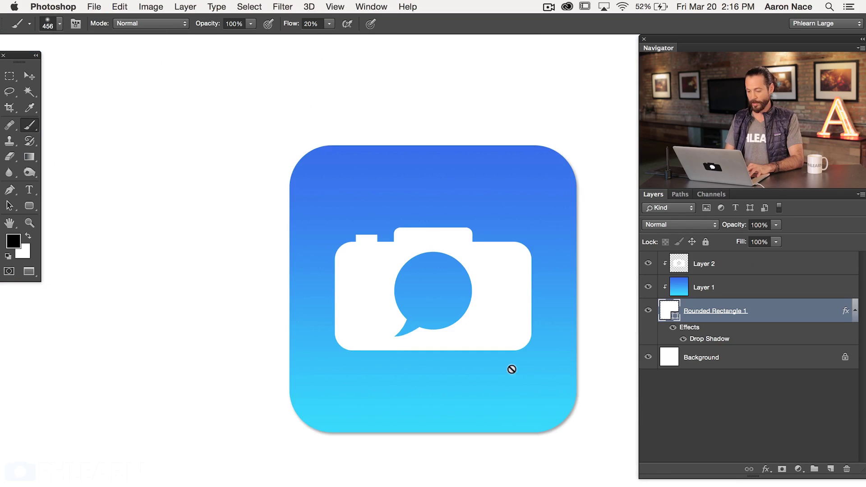
pyautogui.moveTo(554, 381); pyautogui.dragTo(490, 384)
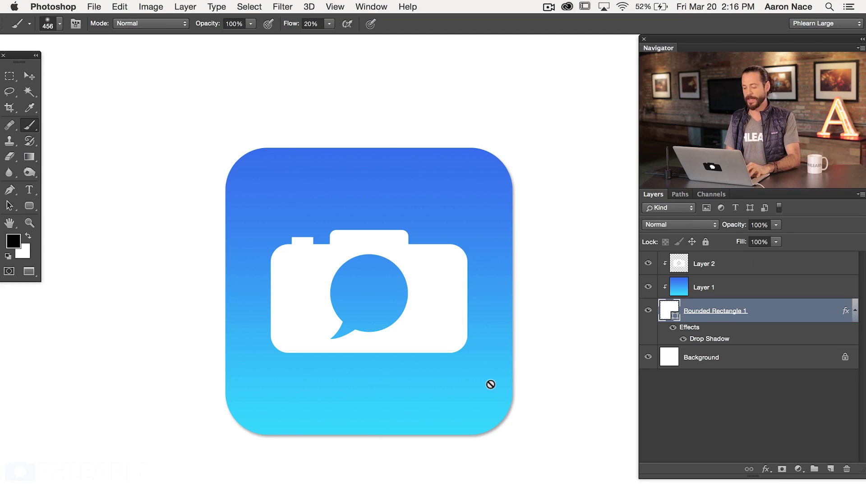
pyautogui.click(648, 357)
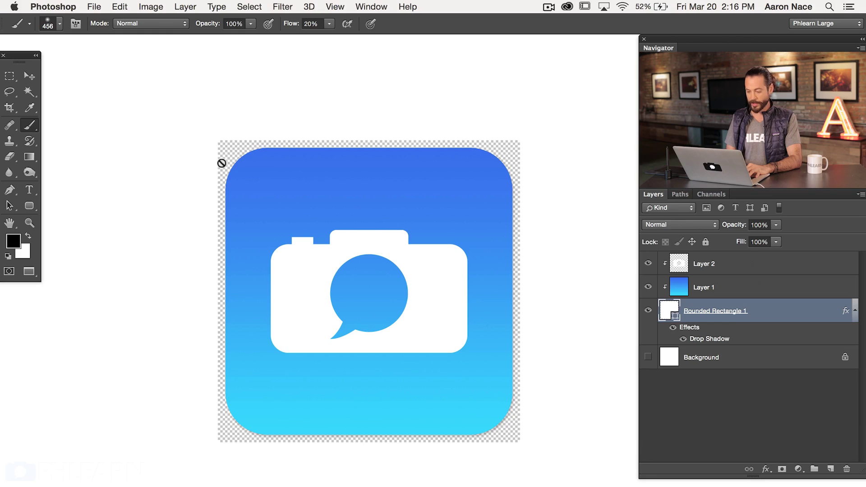
# Examine the icon's rounded corners and edges against the transparent background
pyautogui.press('super+equal')
pyautogui.press('super+equal')
pyautogui.press('super+equal')
pyautogui.scroll(5, 318, 257)
pyautogui.hscroll(5, 319, 257)
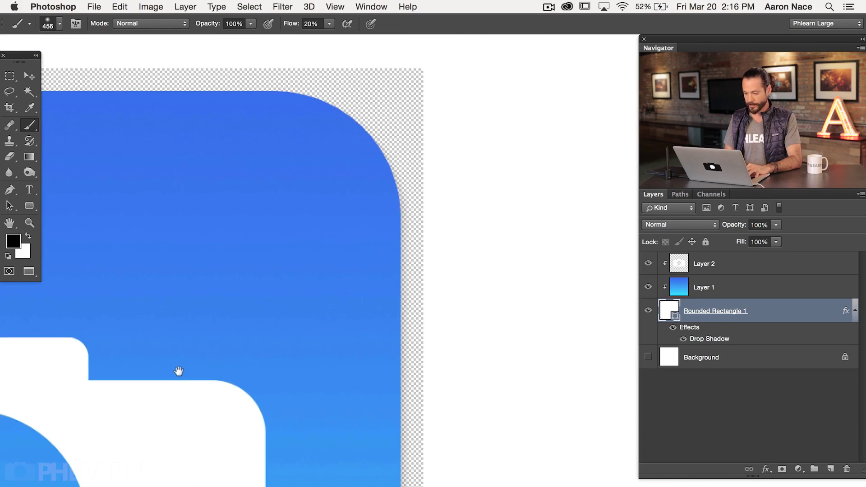
pyautogui.press('super+minus')
pyautogui.press('super+minus')
pyautogui.press('super+minus')
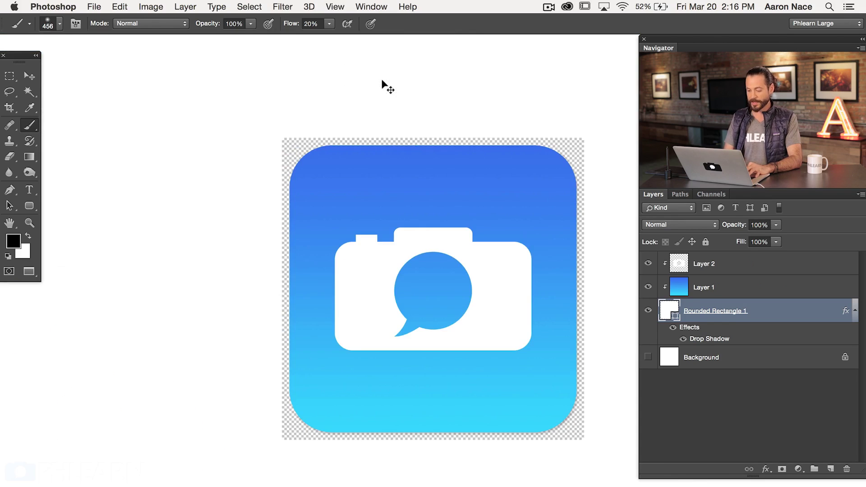
pyautogui.moveTo(459, 218); pyautogui.dragTo(397, 213)
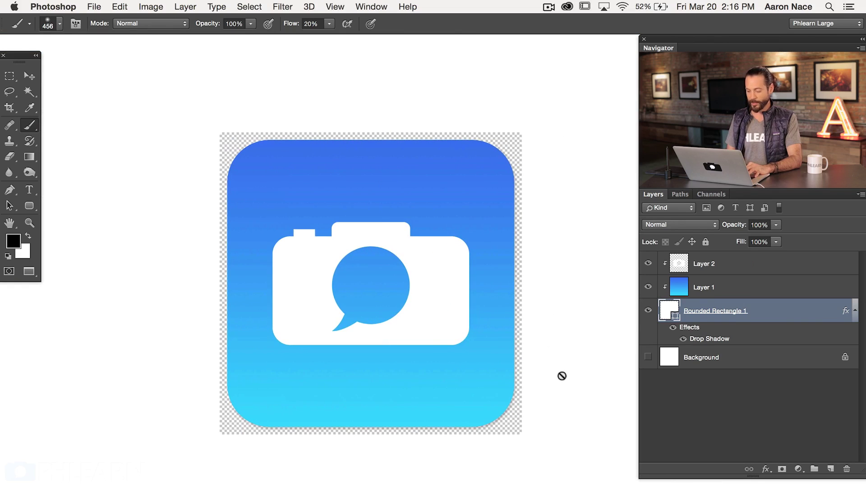
# Toggle the drop shadow's visibility off and on to compare the icon with and without it
pyautogui.click(682, 338)
pyautogui.click(682, 337)
pyautogui.click(682, 337)
pyautogui.click(682, 337)
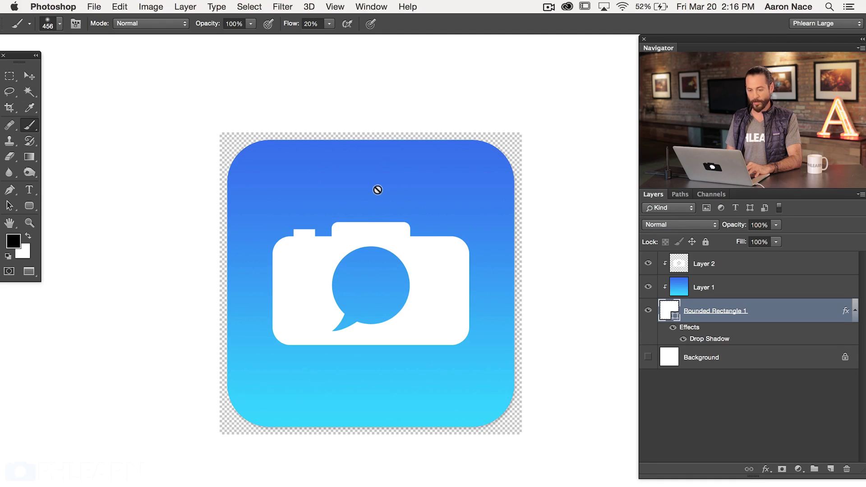
# Start a Save for Web export of the icon and set its format to PNG-24
pyautogui.click(94, 7)
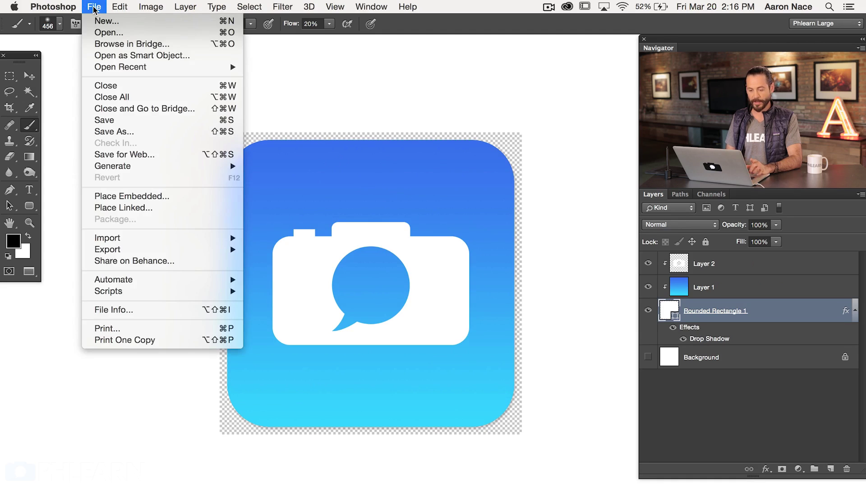
pyautogui.click(156, 153)
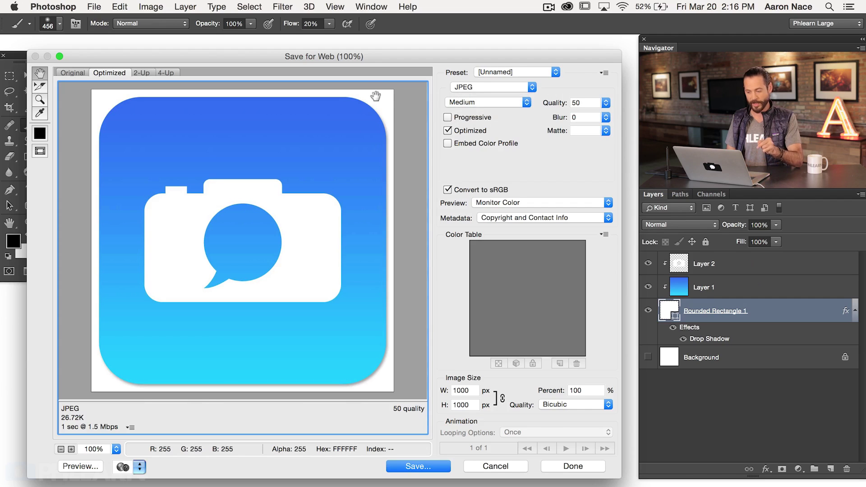
pyautogui.click(466, 84)
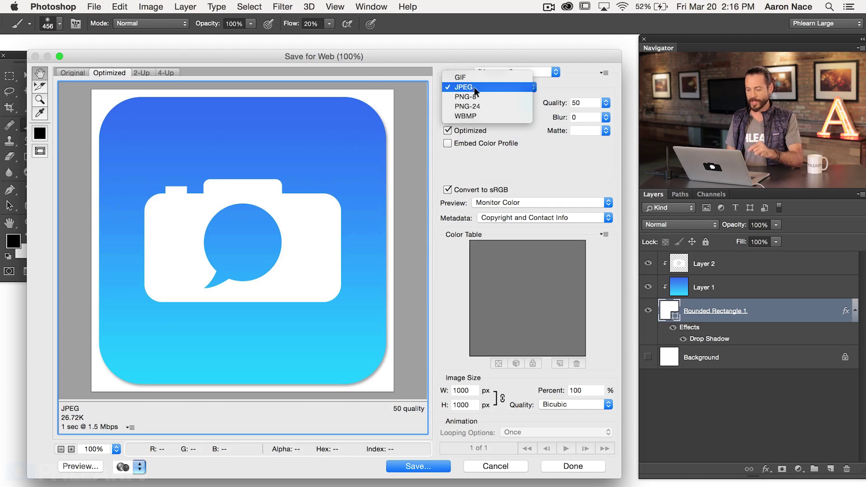
pyautogui.click(473, 105)
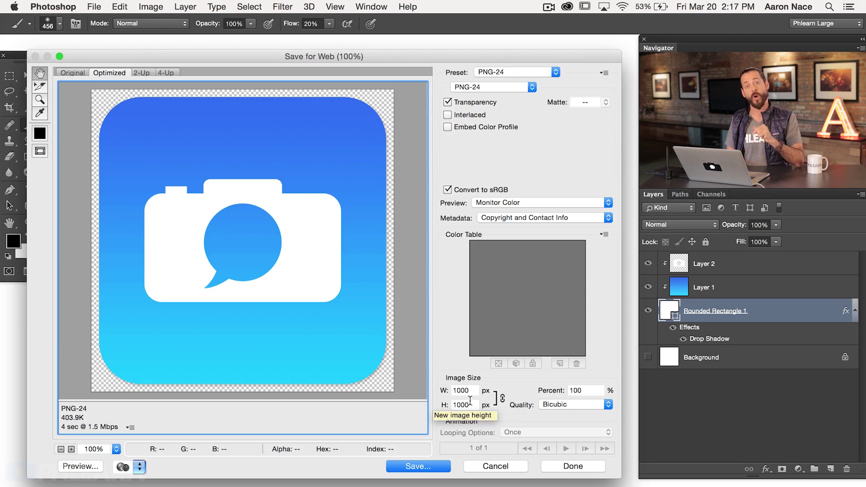
# Preview the PNG-24 export in the browser and examine the whole icon from top to bottom
pyautogui.click(76, 464)
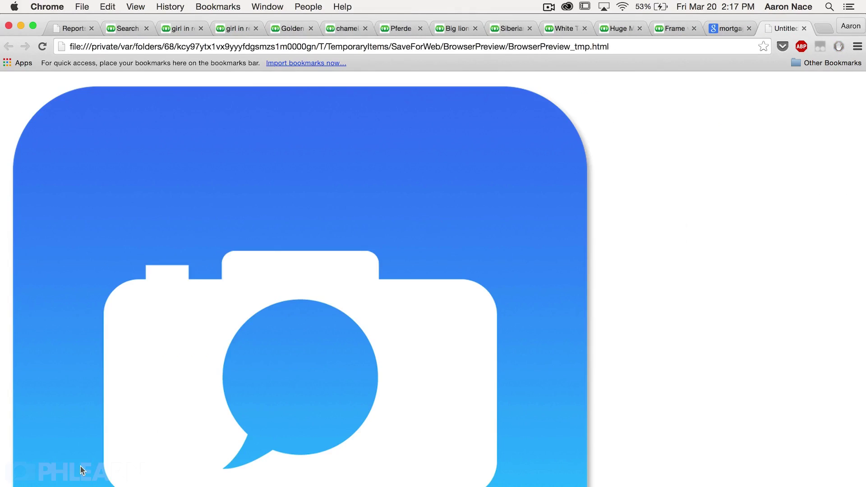
pyautogui.scroll(-8, 318, 348)
pyautogui.scroll(4, 318, 348)
pyautogui.scroll(5, 318, 350)
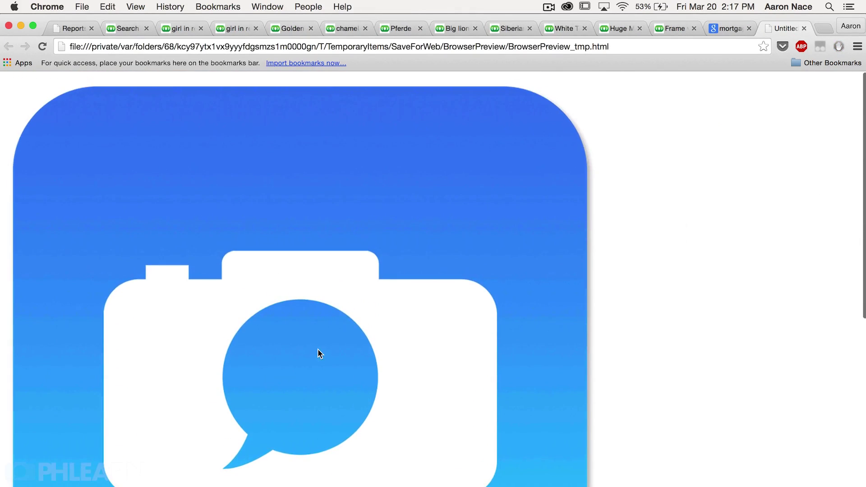
pyautogui.scroll(-10, 318, 353)
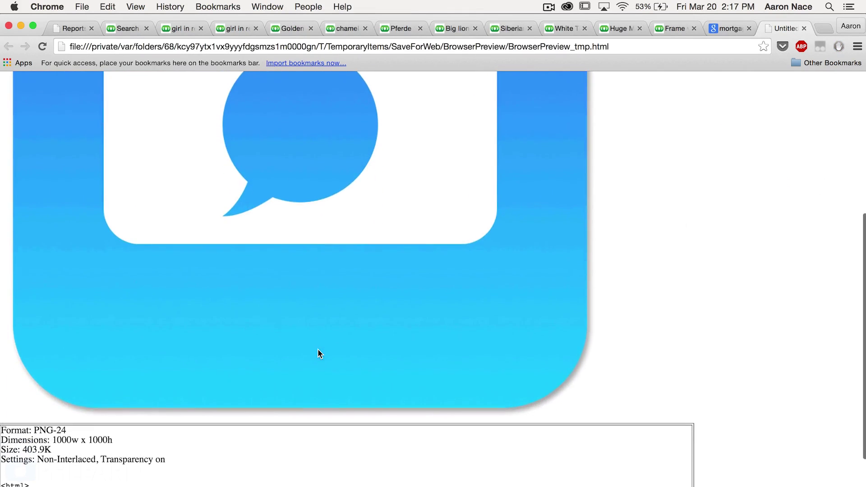
pyautogui.scroll(-2, 239, 354)
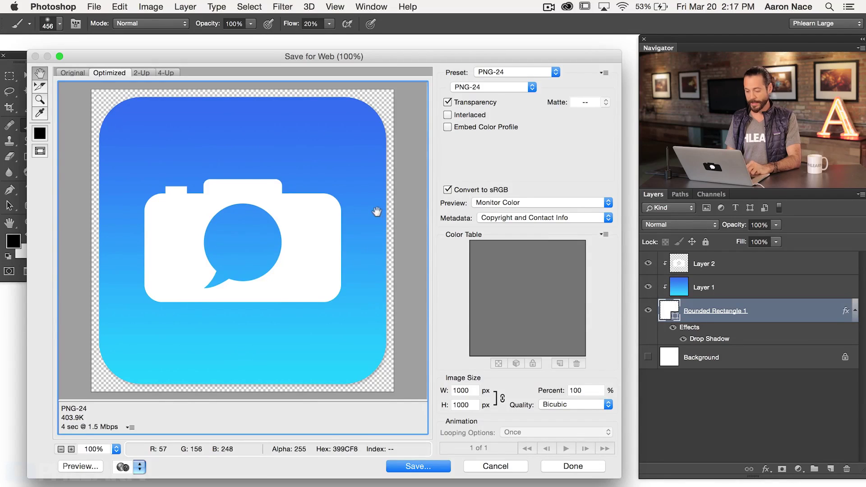
# Set the exported image's width to 500 px, preview it in the browser and return to the export settings
pyautogui.click(469, 86)
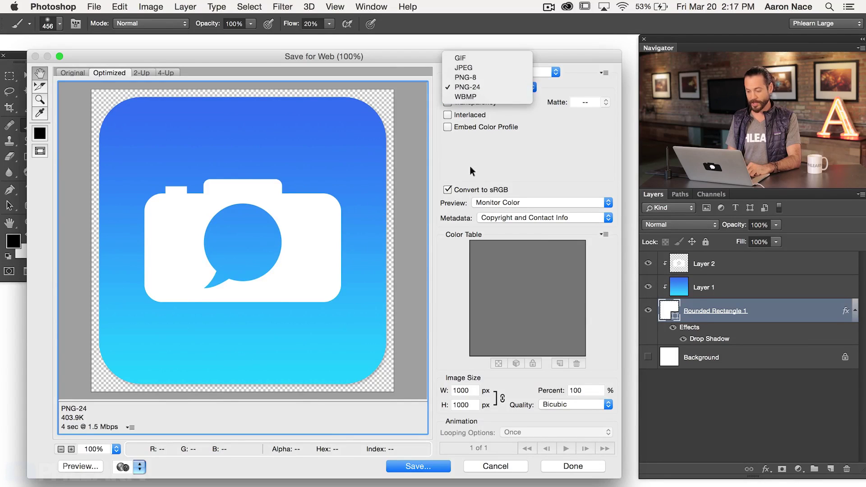
pyautogui.click(442, 363)
pyautogui.click(473, 390)
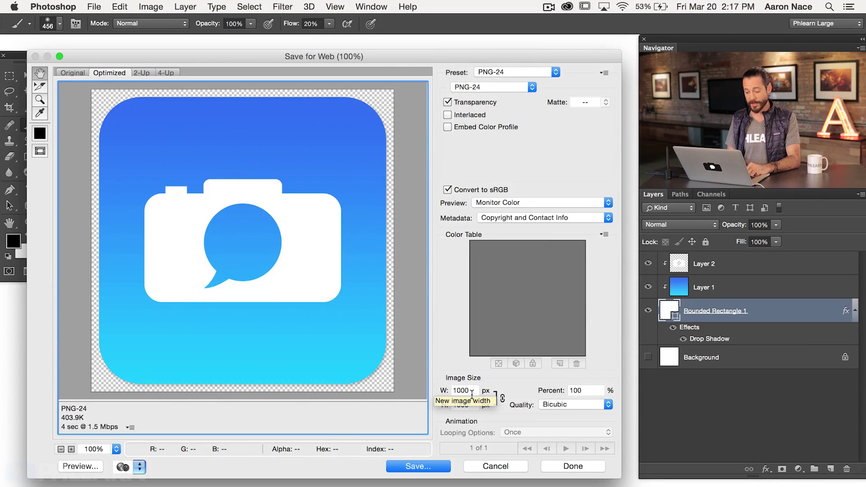
pyautogui.moveTo(472, 391); pyautogui.dragTo(424, 393)
pyautogui.write('500')
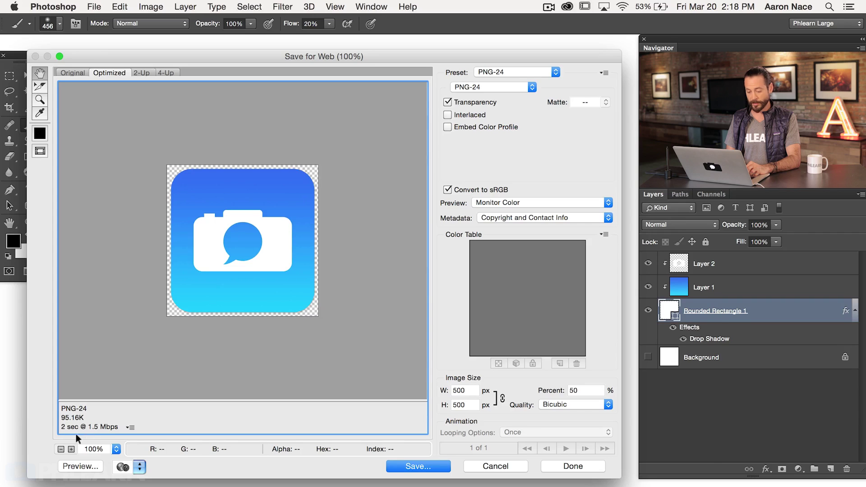
pyautogui.click(81, 465)
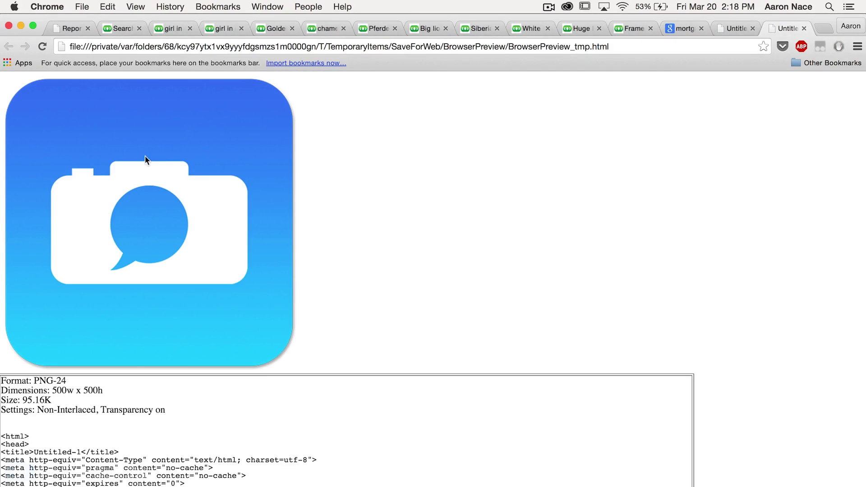
pyautogui.press('super+Tab')
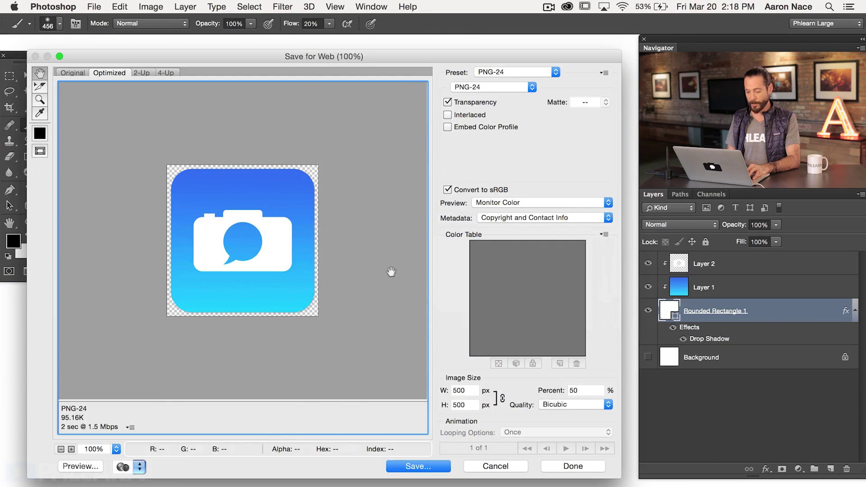
# Start saving the optimized image and choose the IOS 8 App folder inside the 800 upcoming episodes folder as the destination
pyautogui.click(417, 466)
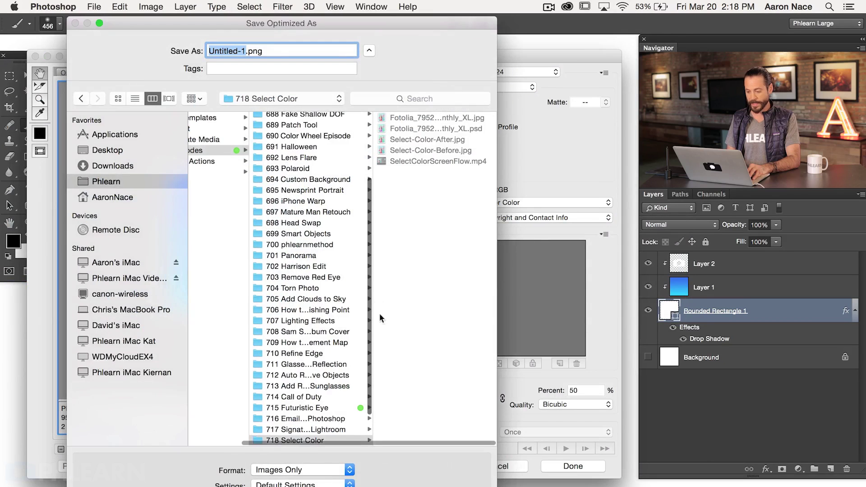
pyautogui.scroll(-5, 264, 361)
pyautogui.click(323, 420)
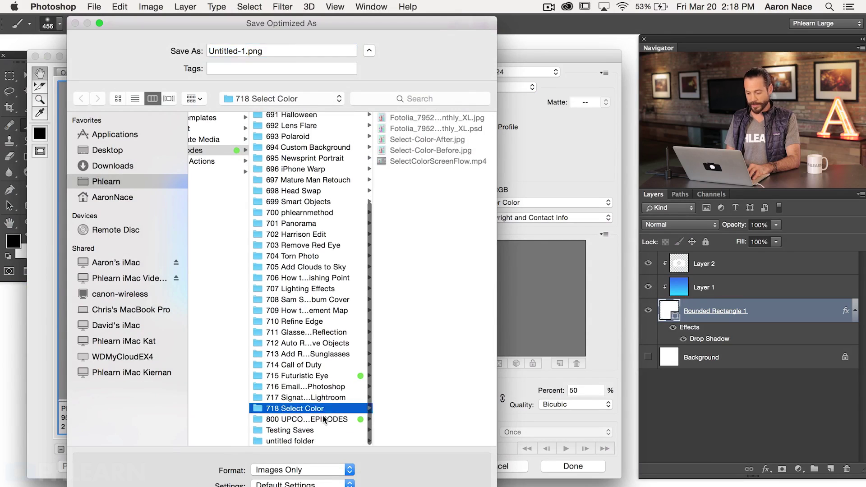
pyautogui.click(424, 155)
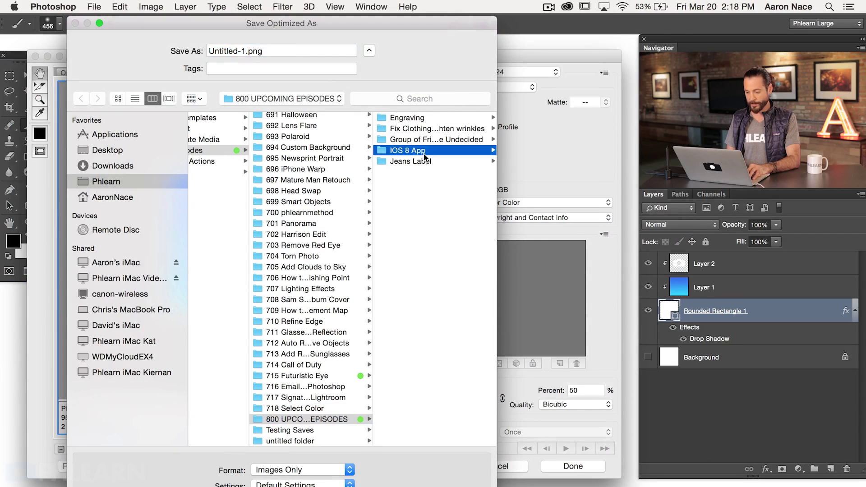
# Name the file Phlearn IOS8 Icon.png and save it
pyautogui.click(244, 51)
pyautogui.write('Phle')
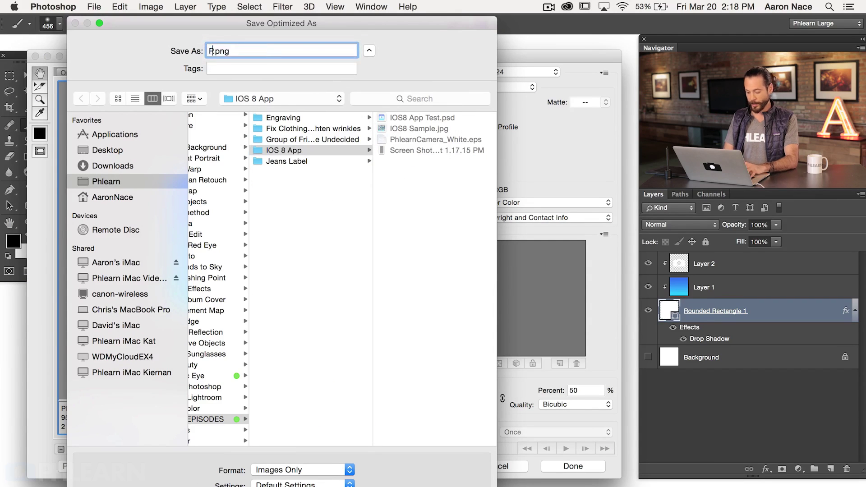
pyautogui.write('arn ')
pyautogui.write('IOS8')
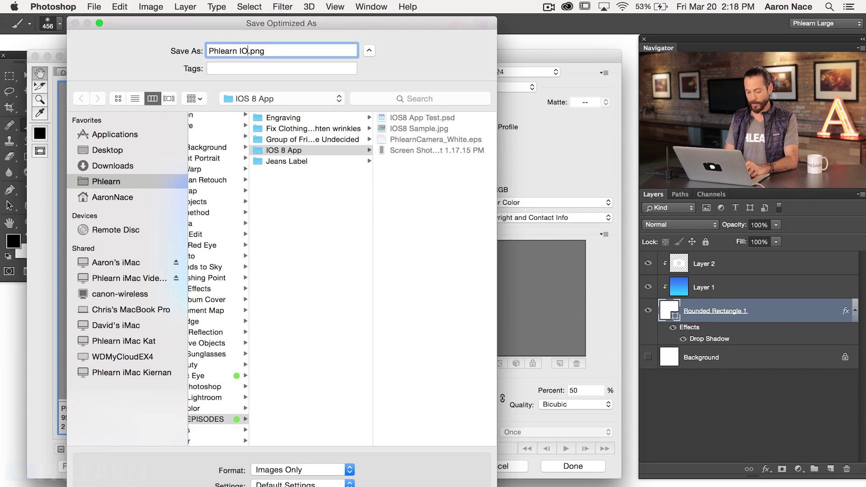
pyautogui.write(' Icon')
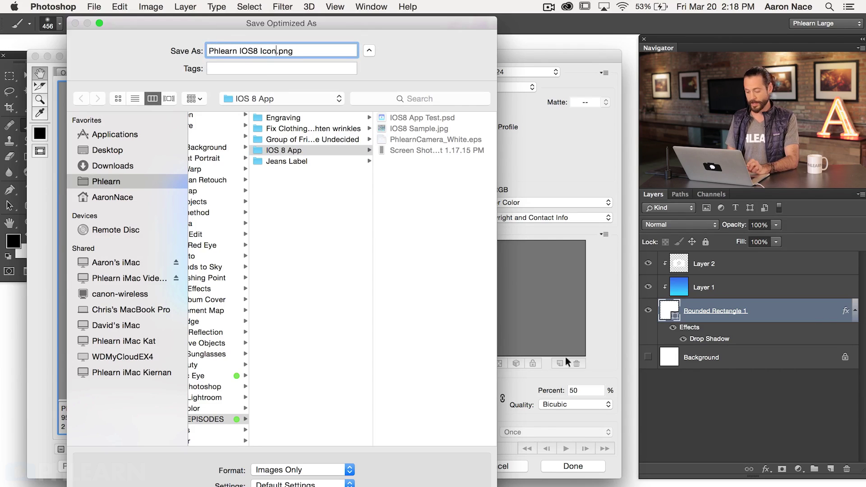
pyautogui.press('Return')
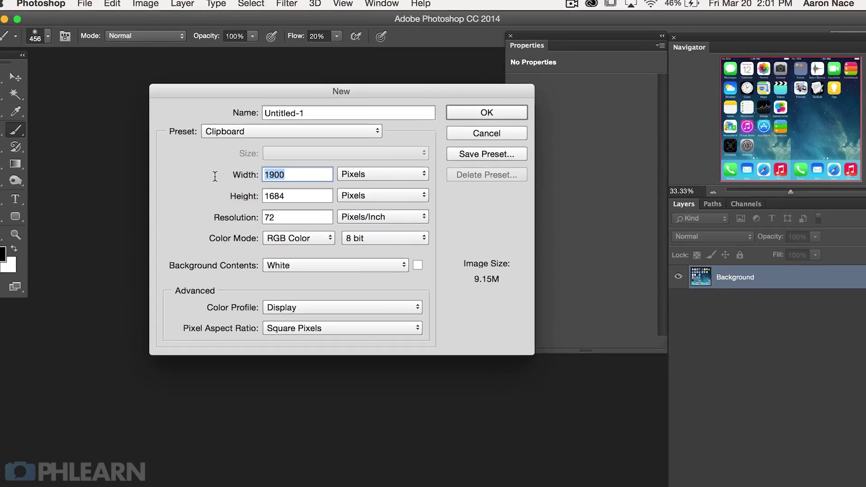
# Set the new document's width and height to 1000 pixels each
pyautogui.write('1000')
pyautogui.press('Tab')
pyautogui.write('1000')
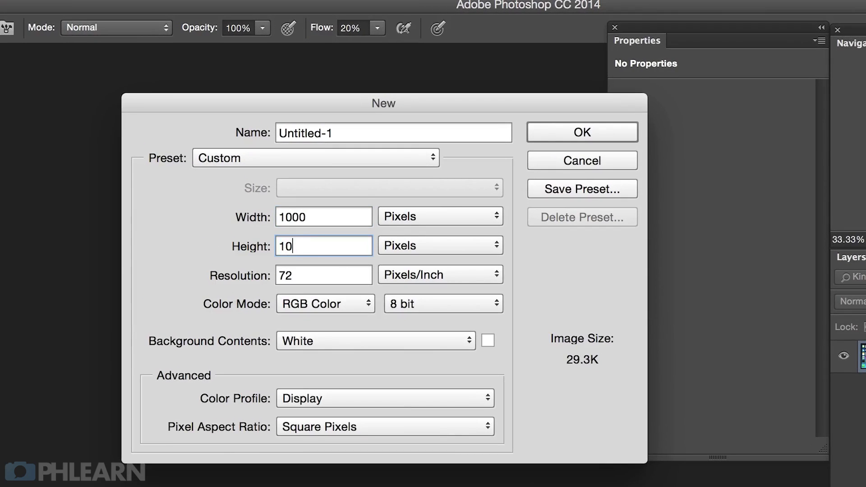